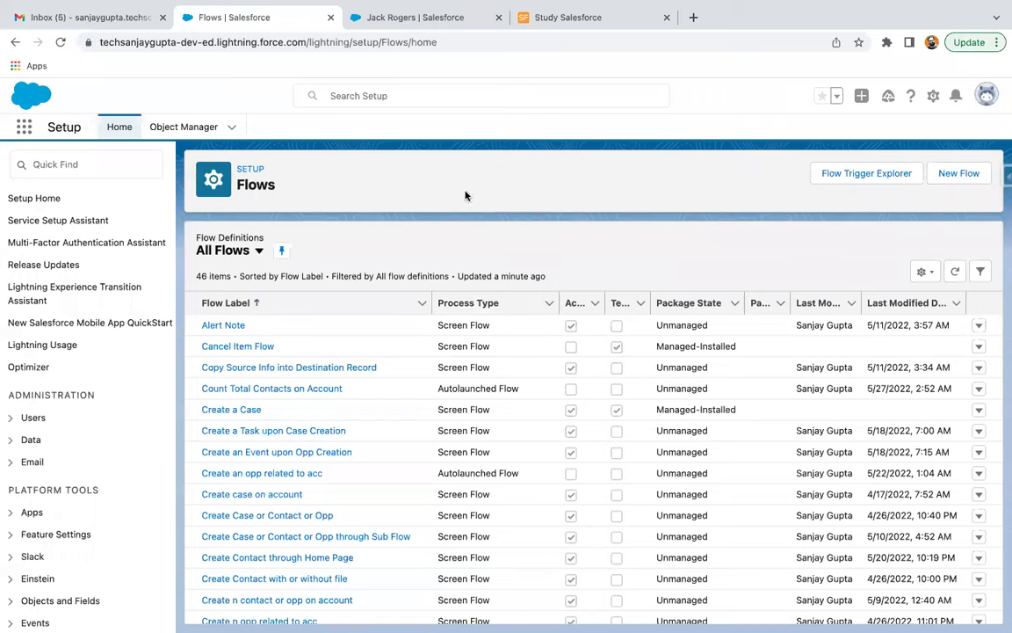
Step: Go to the Account object's Fields & Relationships in Setup and start a new custom field
click(933, 97)
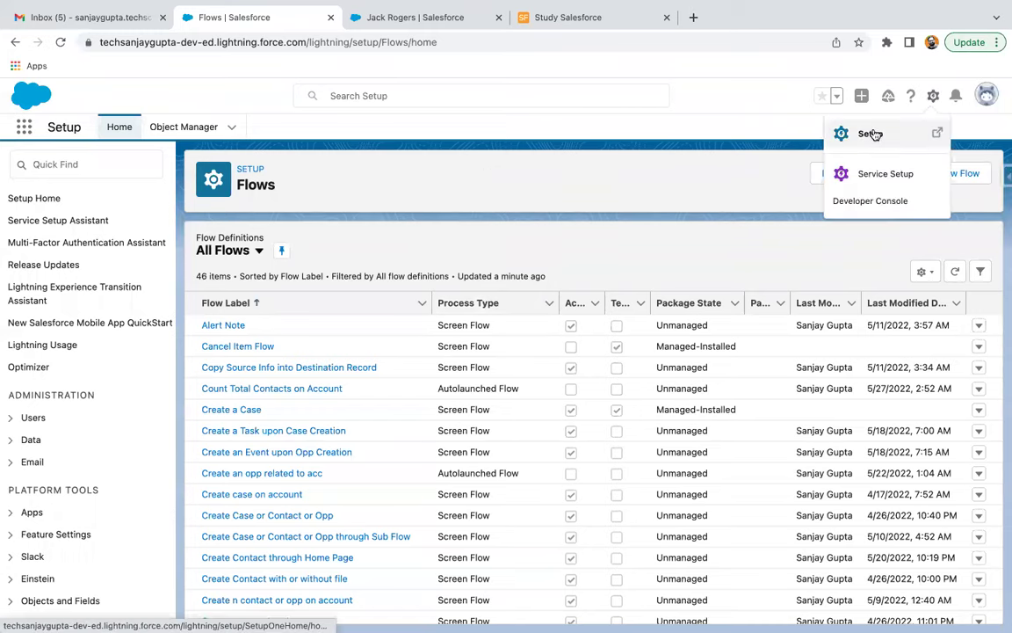
click(871, 133)
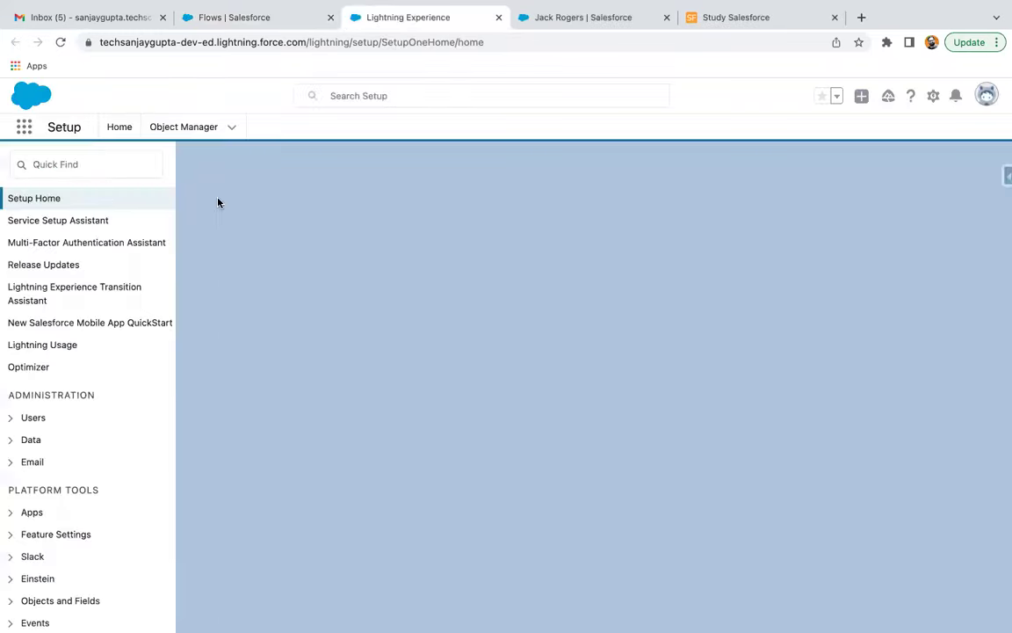
click(193, 128)
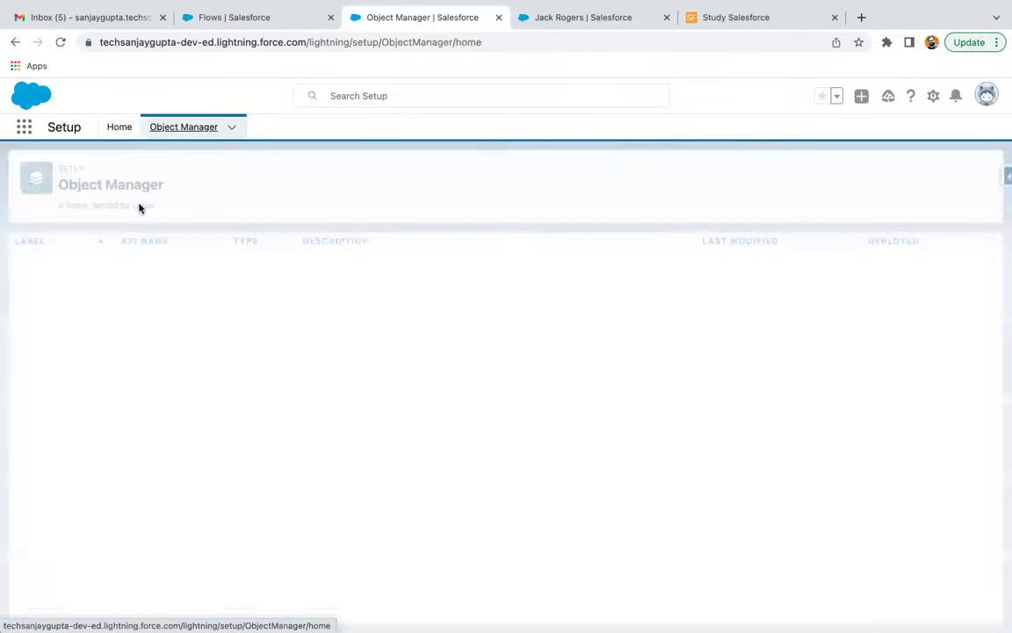
click(33, 263)
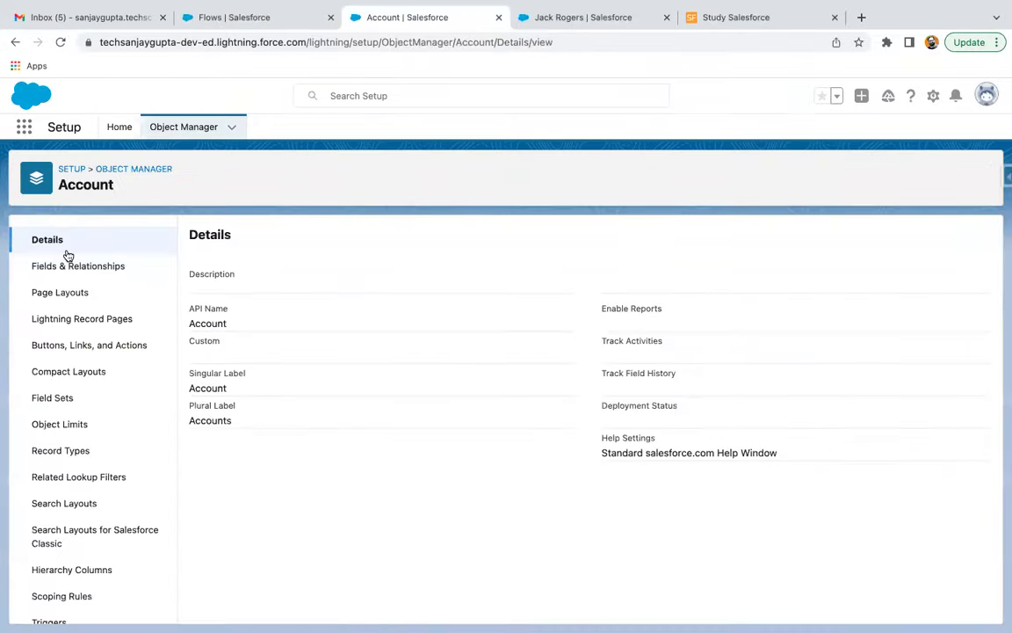
click(66, 266)
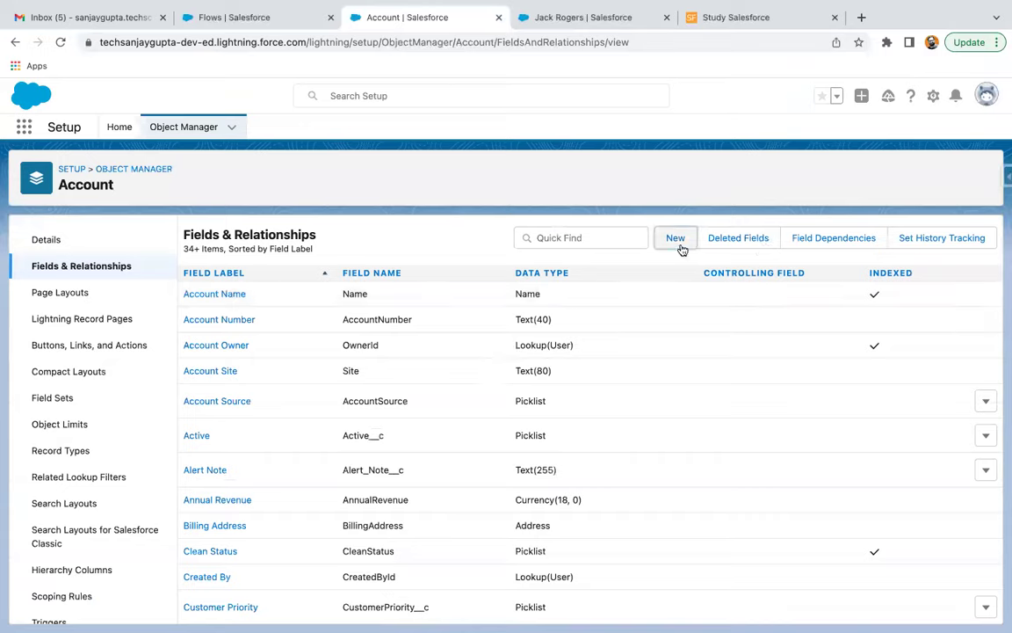
click(678, 237)
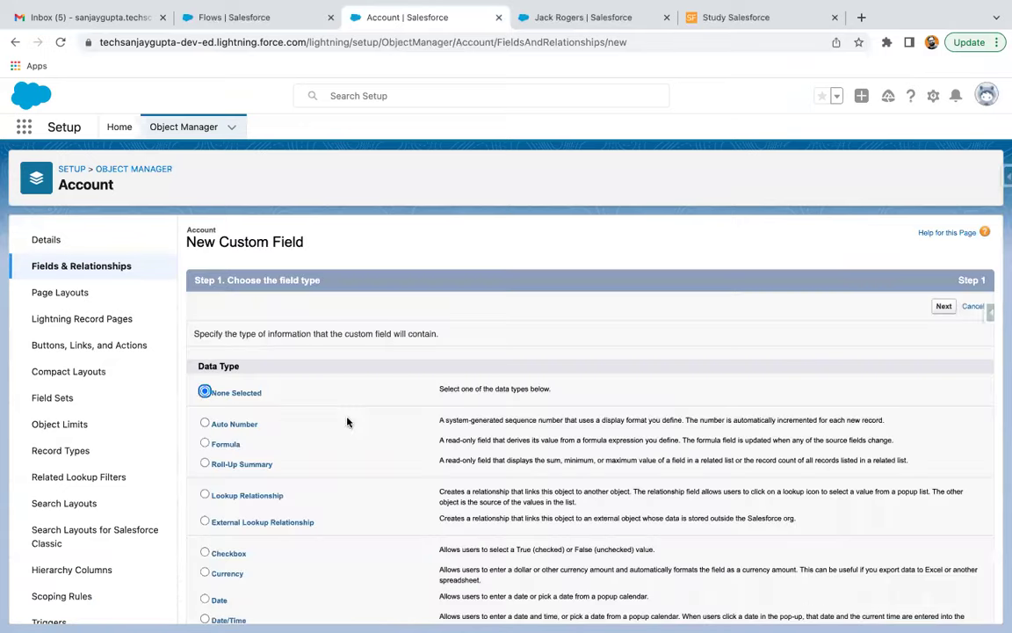
Step: Define a Text field labelled Latest Case Number with length 100
scroll(326, 477, down, 3)
scroll(326, 477, down, 2)
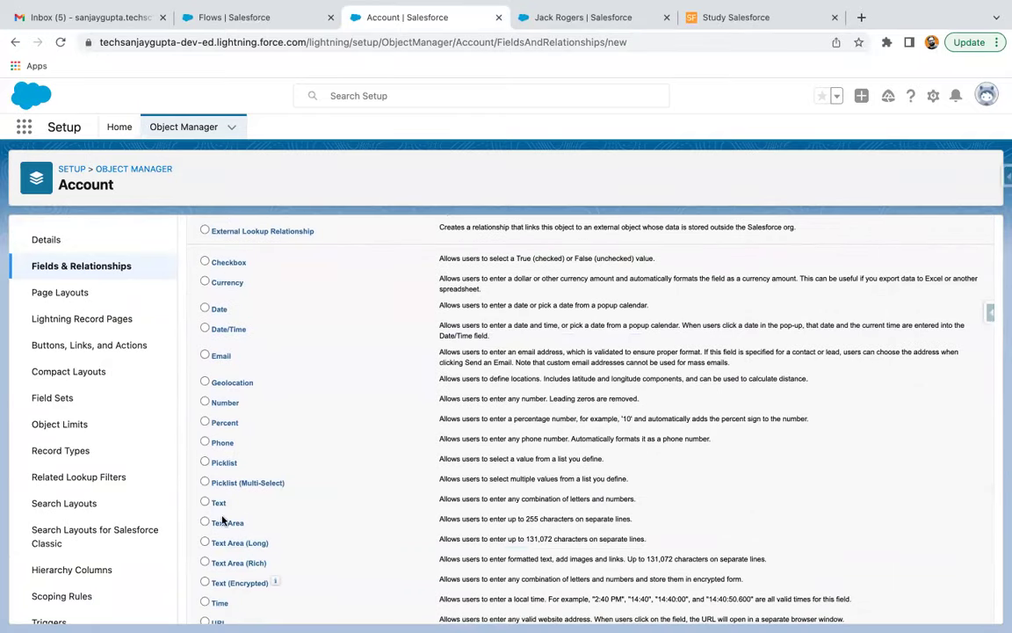
click(219, 504)
scroll(818, 296, up, 4)
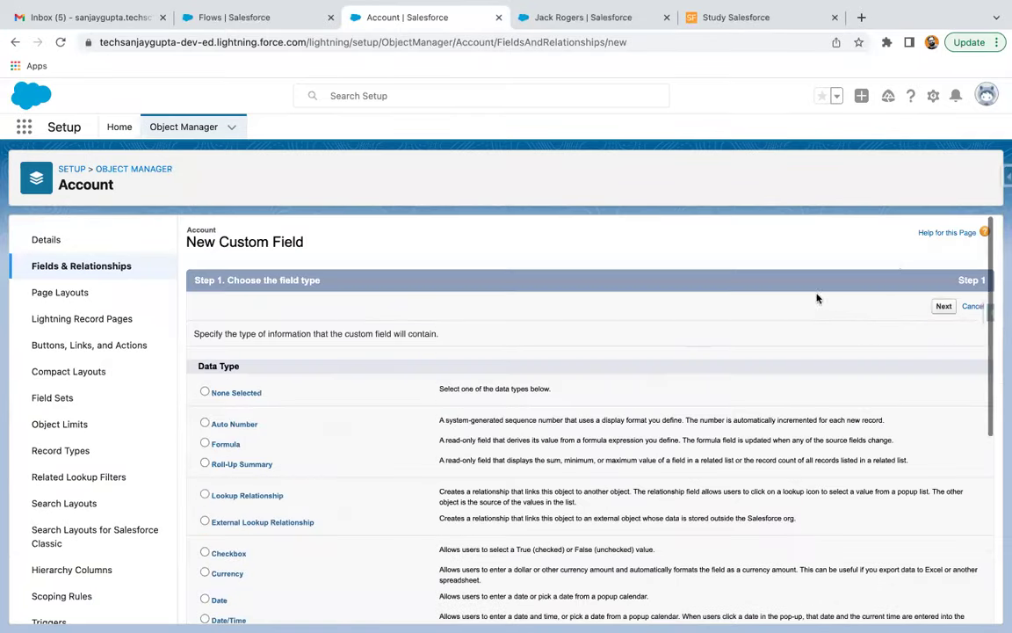
click(943, 307)
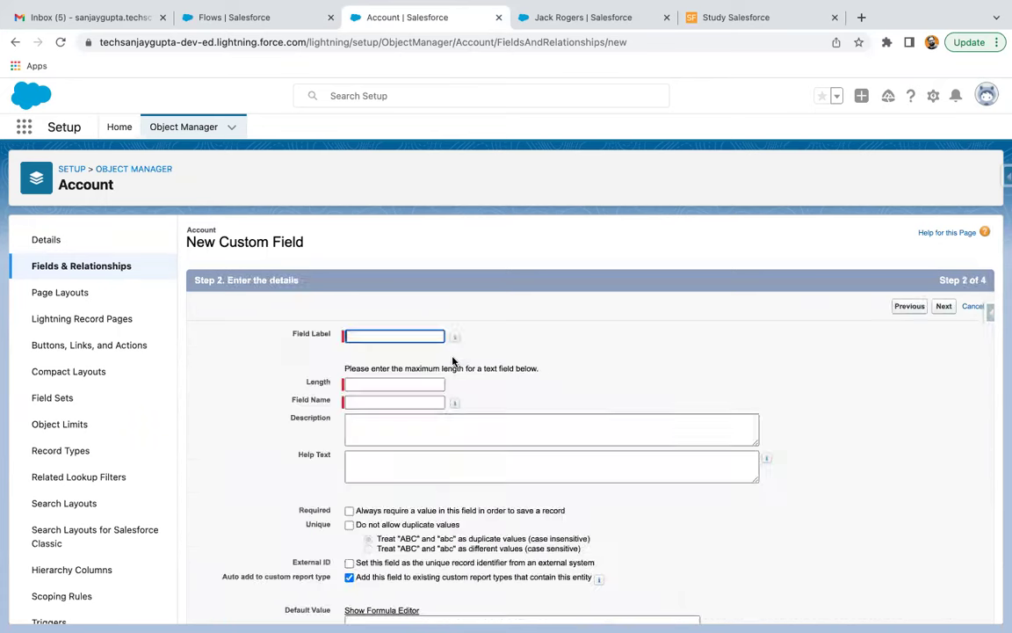
text(Latest Case Number)
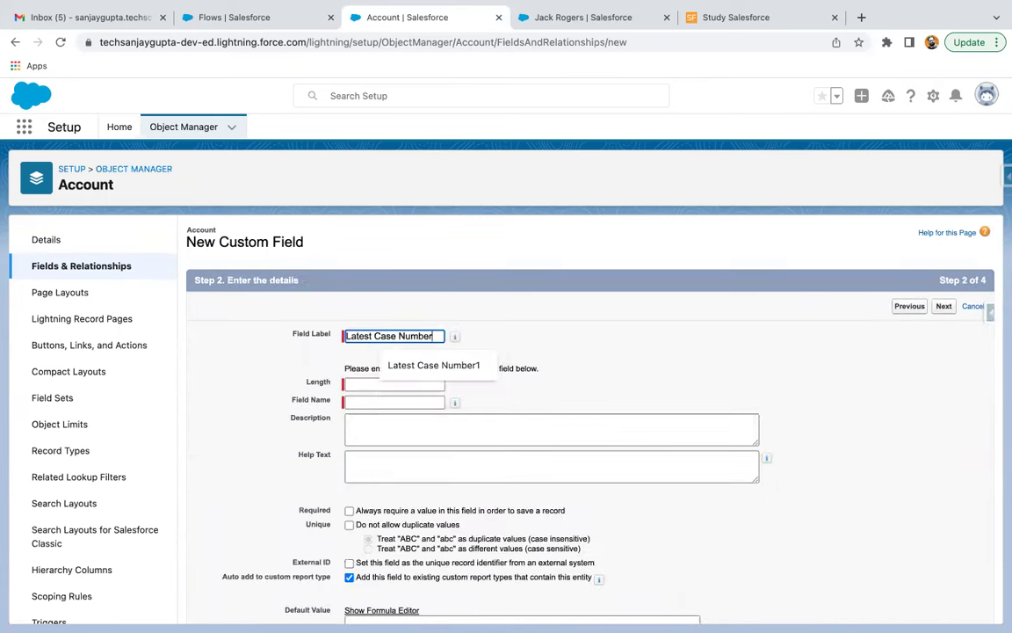
click(583, 330)
click(424, 384)
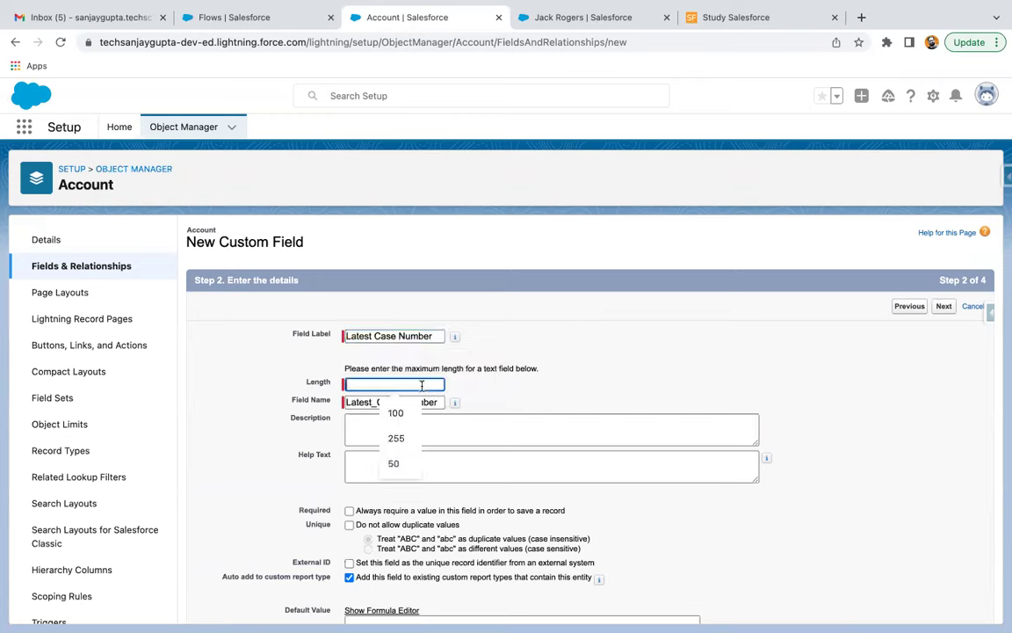
text(100)
click(553, 393)
Step: Keep the default field-level security and all page layouts, and save the field
click(945, 308)
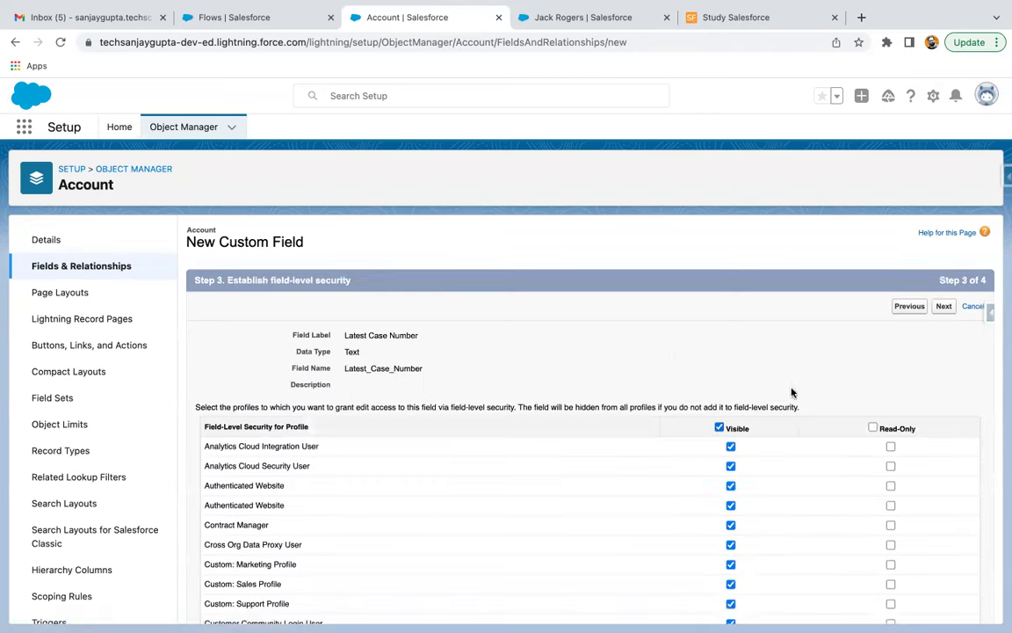
click(944, 307)
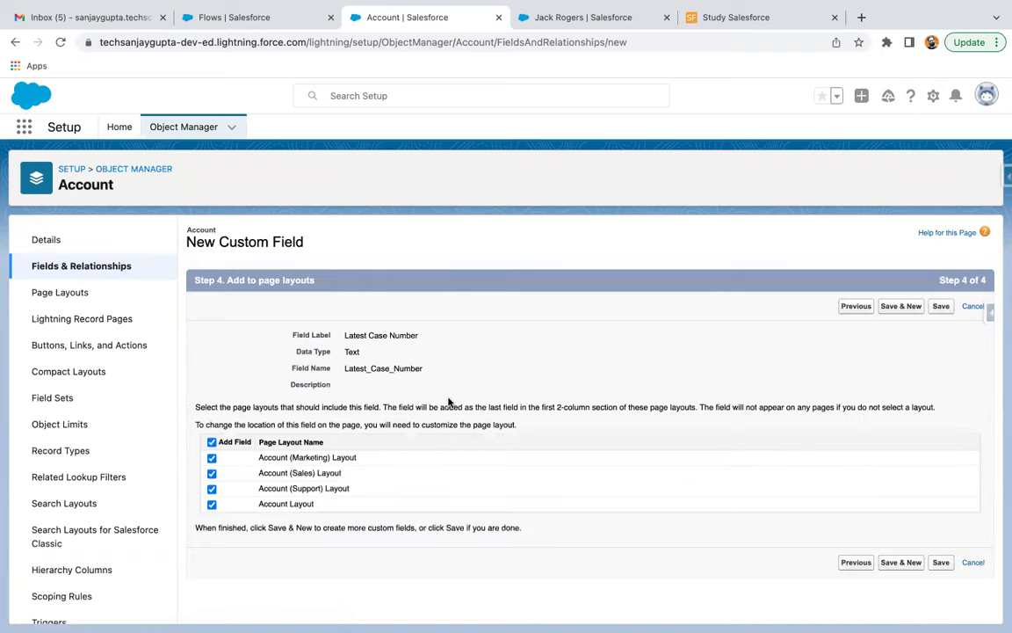
click(939, 307)
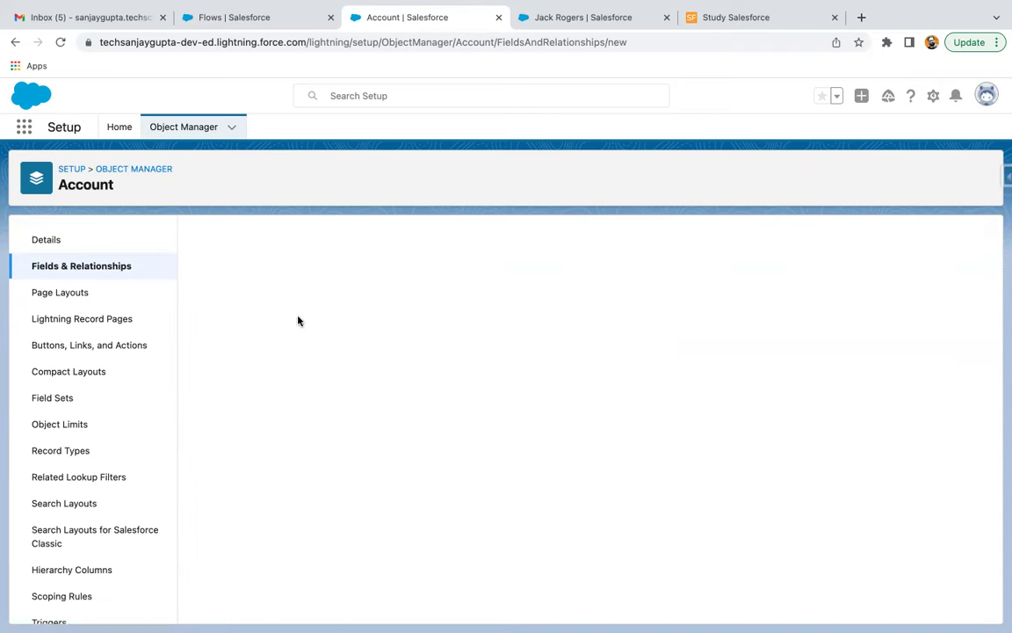
Step: Search the Account fields for 'latest' to confirm Latest Case Number is Text(100)
click(556, 239)
text(lastest case)
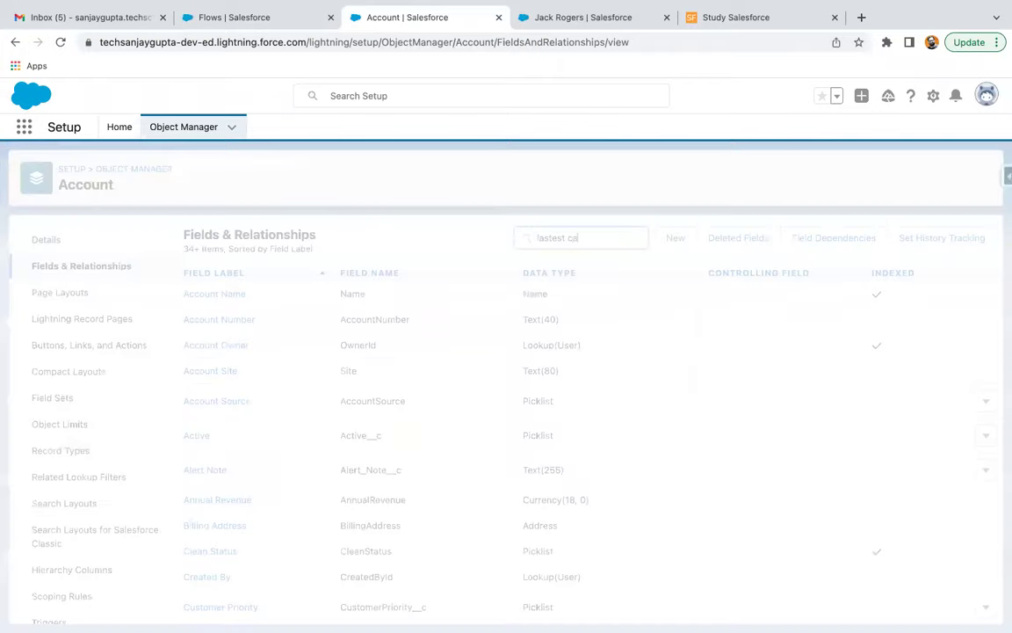
key(BackSpace)
key(BackSpace)
key(BackSpace)
key(BackSpace)
key(BackSpace)
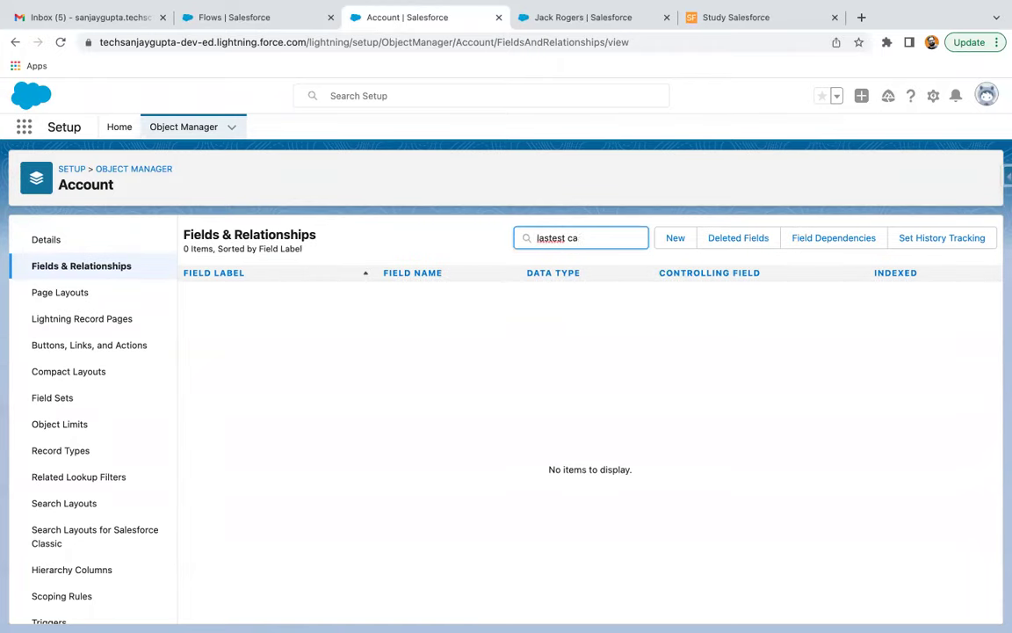
key(BackSpace)
text(test)
click(75, 266)
Step: Clear the field search and start a New Flow from the Flows page
double_click(543, 238)
key(BackSpace)
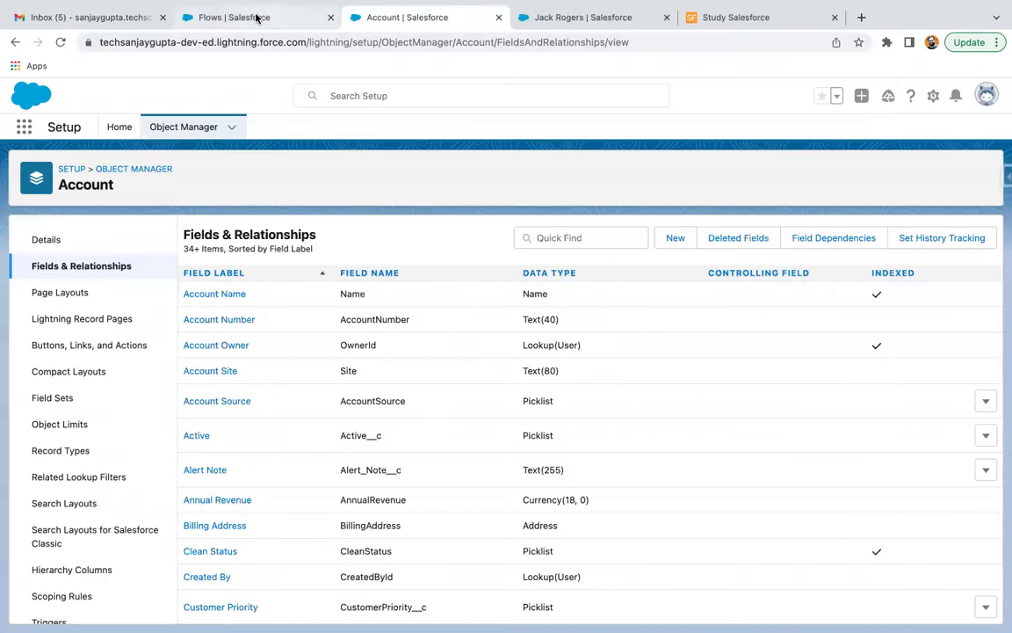
key(ctrl+shift+Tab)
click(961, 174)
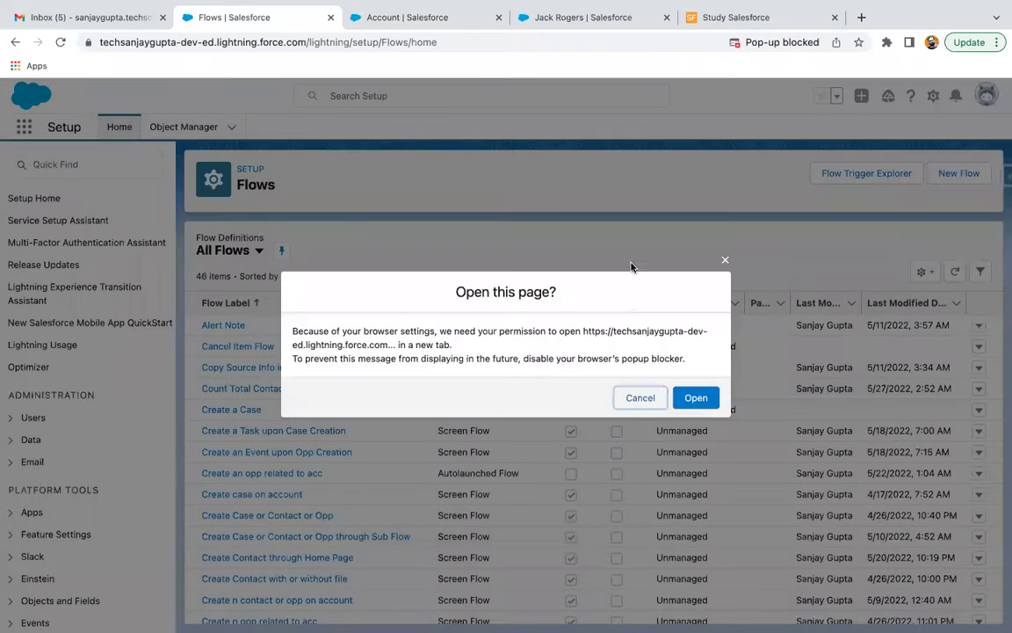
Step: Create a record-triggered flow with Case as the triggering object
click(693, 400)
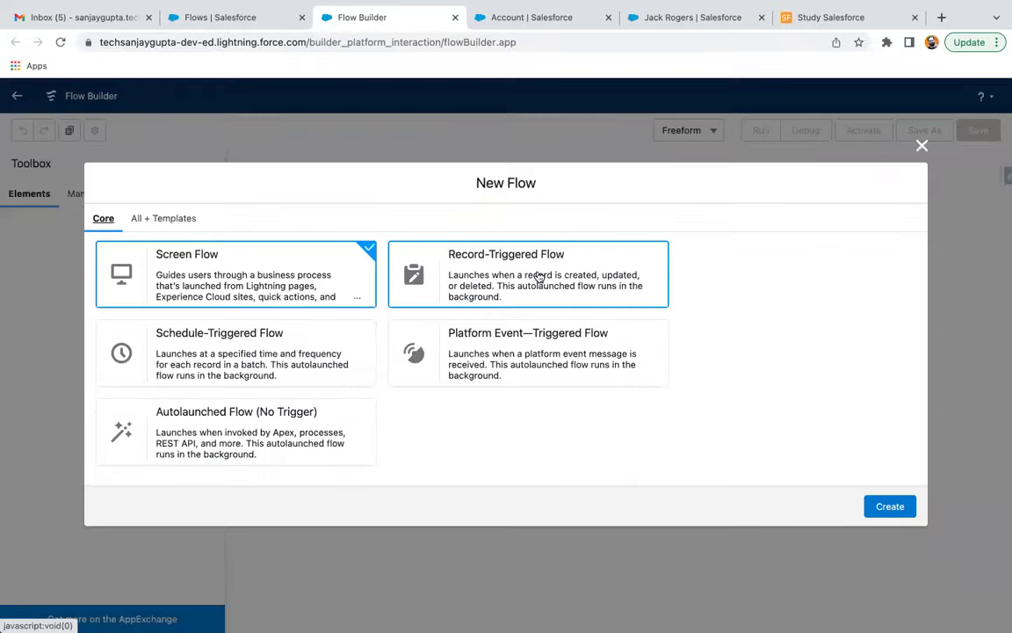
click(540, 277)
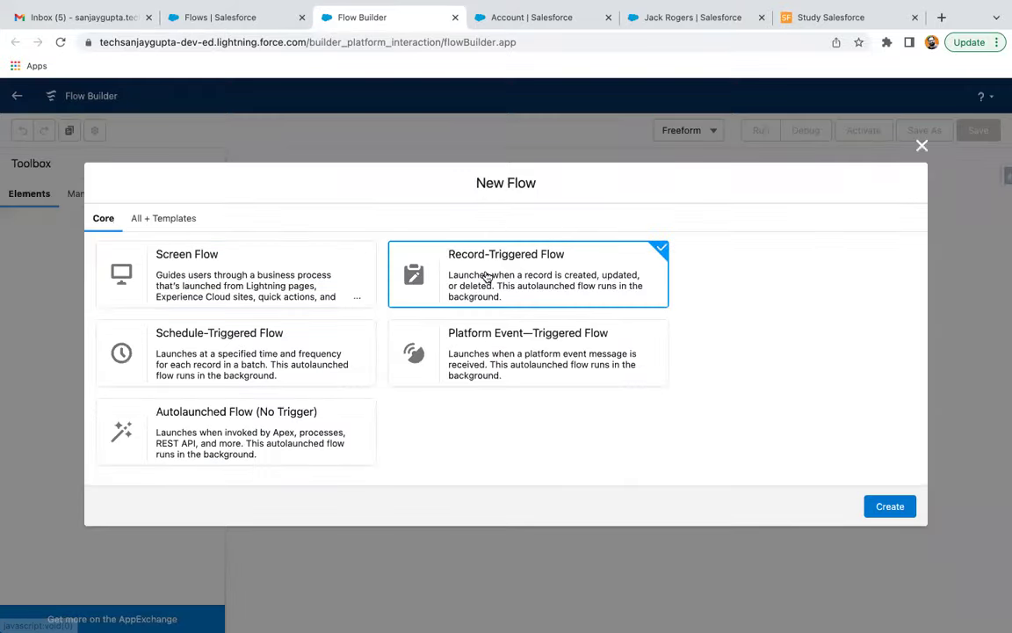
click(894, 509)
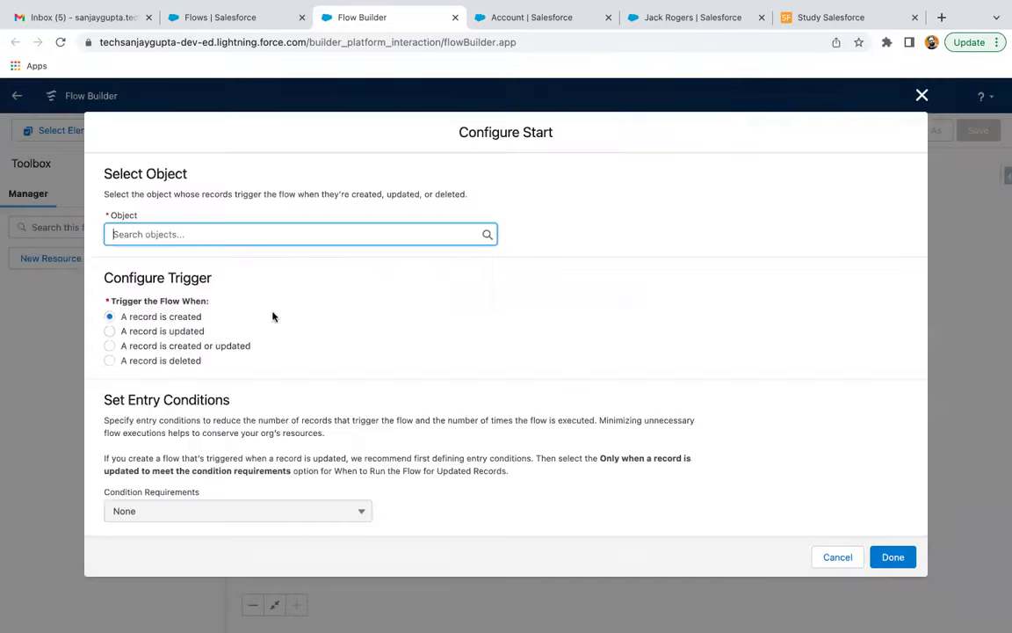
text(case)
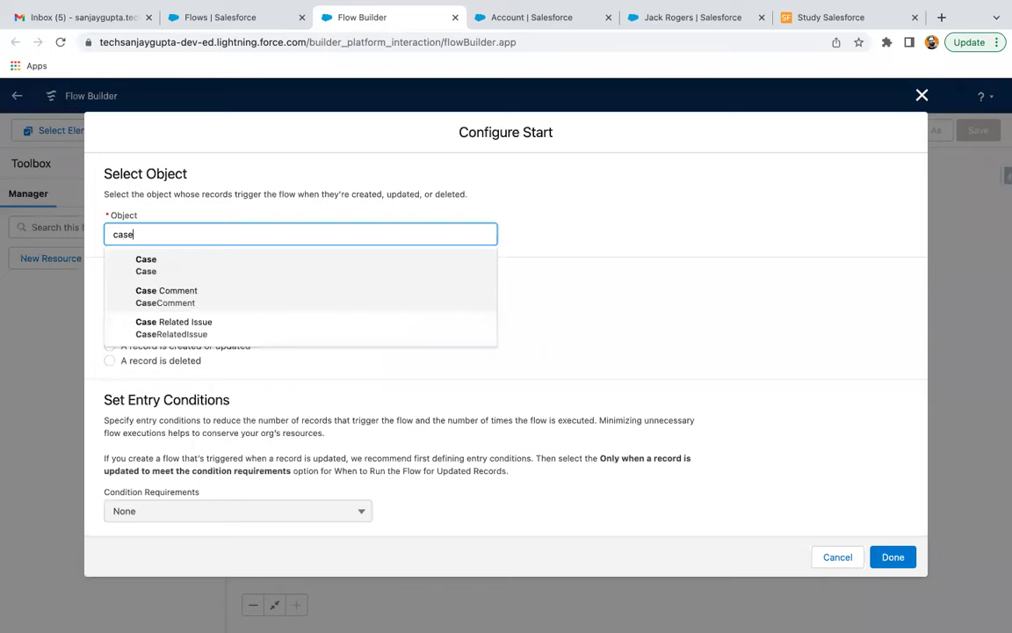
click(154, 256)
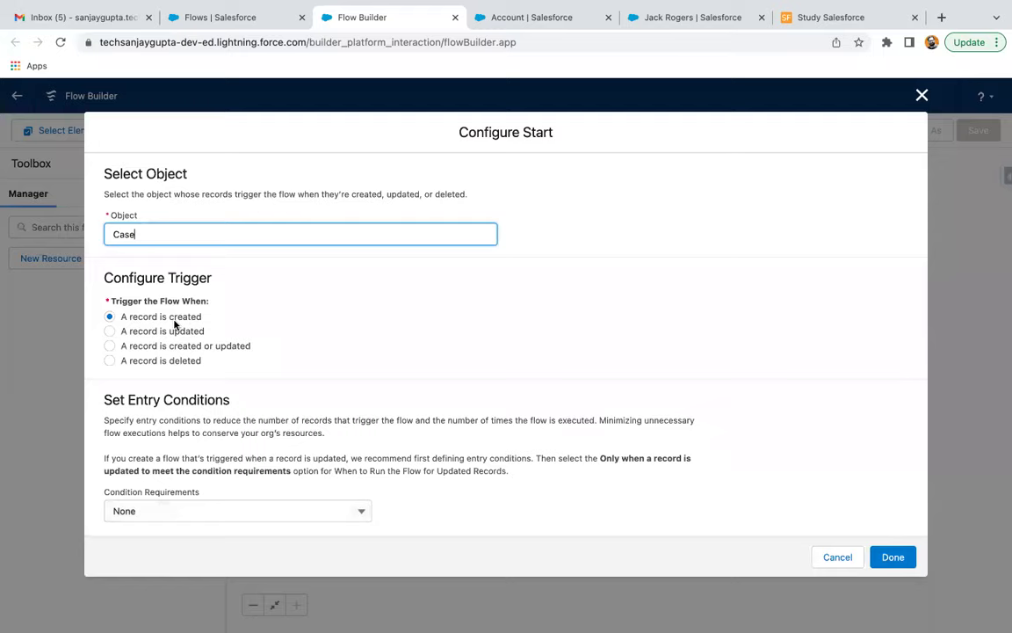
Step: Set the entry condition requirement to all conditions are met
ctrl+scroll(174, 325, up, 3)
scroll(176, 334, down, 5)
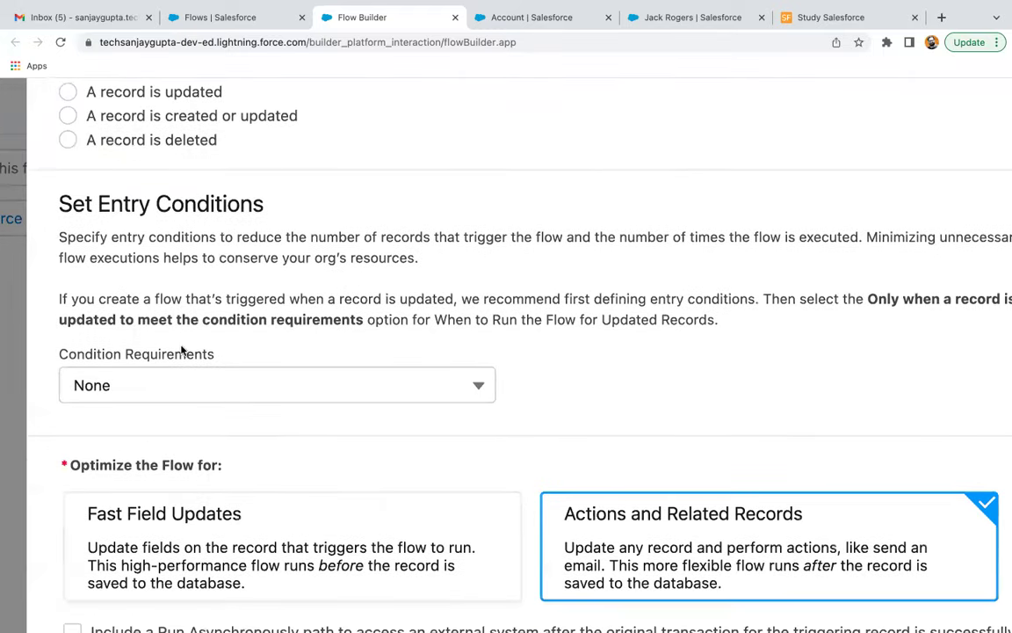
scroll(182, 350, down, 2)
scroll(233, 324, down, 1)
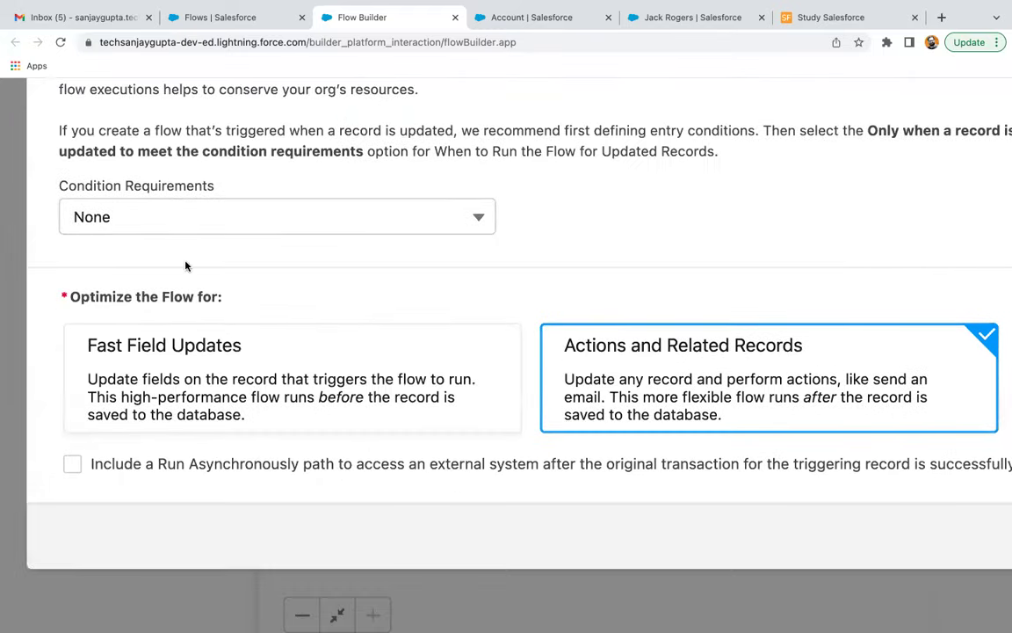
click(181, 219)
click(180, 295)
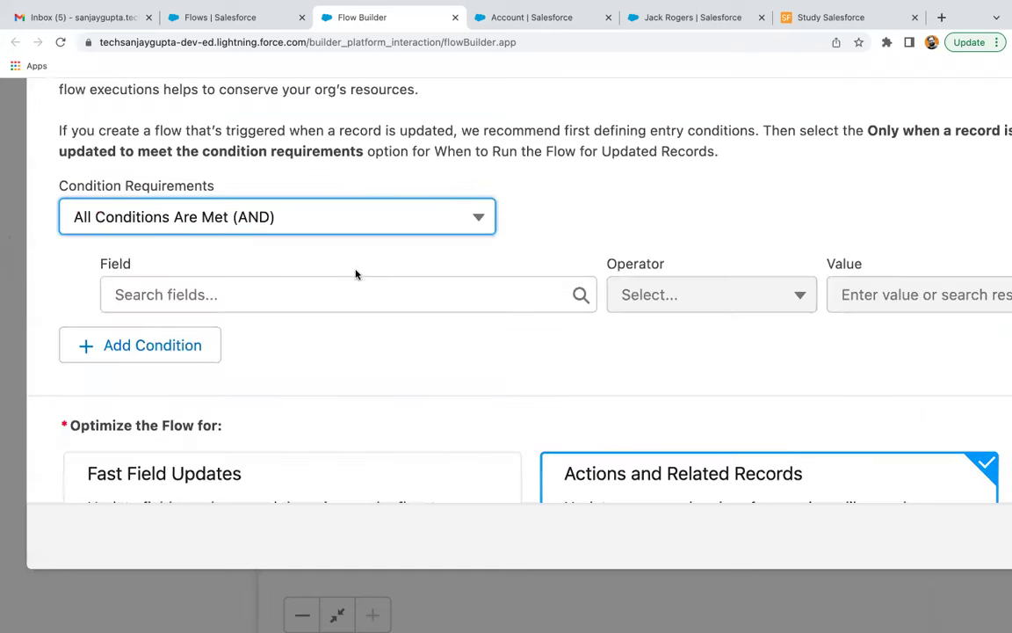
Step: Add the entry condition AccountId Is Null False and confirm the start configuration
ctrl+scroll(355, 275, down, 3)
ctrl+scroll(353, 275, down, 2)
scroll(351, 272, down, 1)
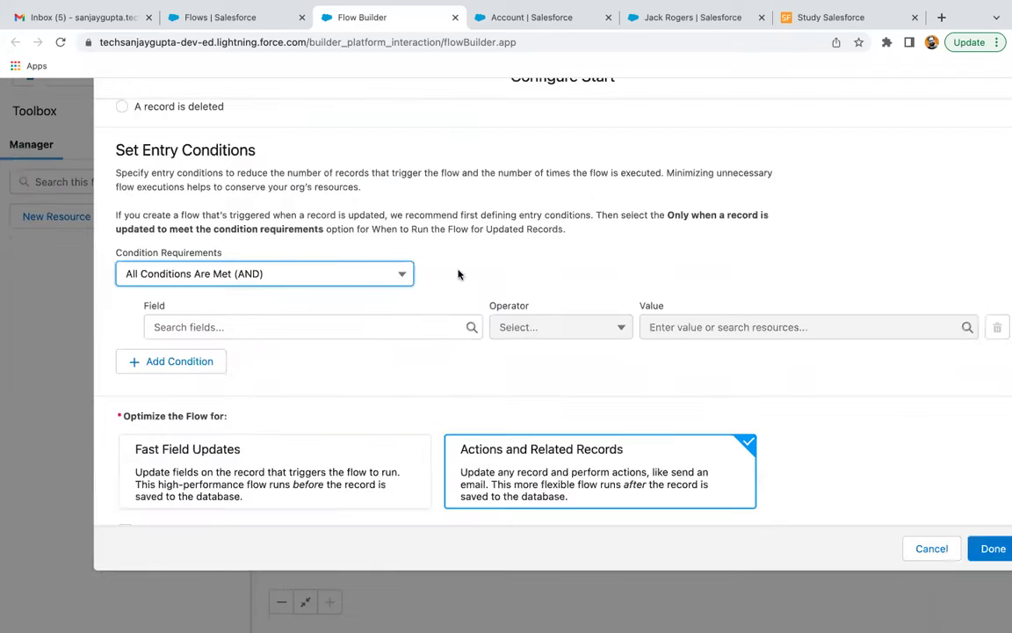
scroll(298, 290, down, 1)
click(290, 295)
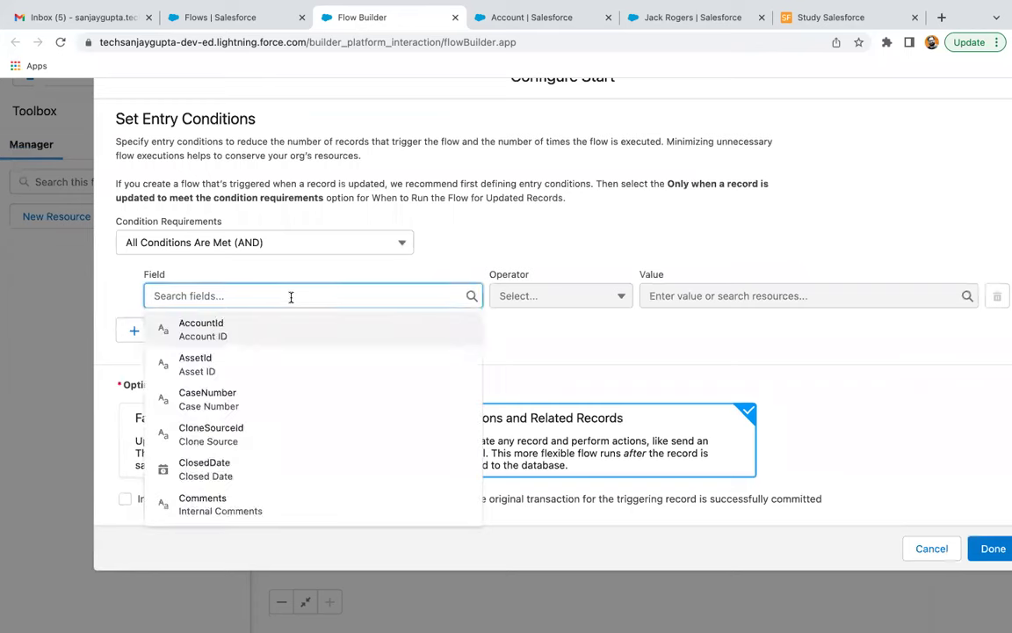
text(acc)
click(275, 326)
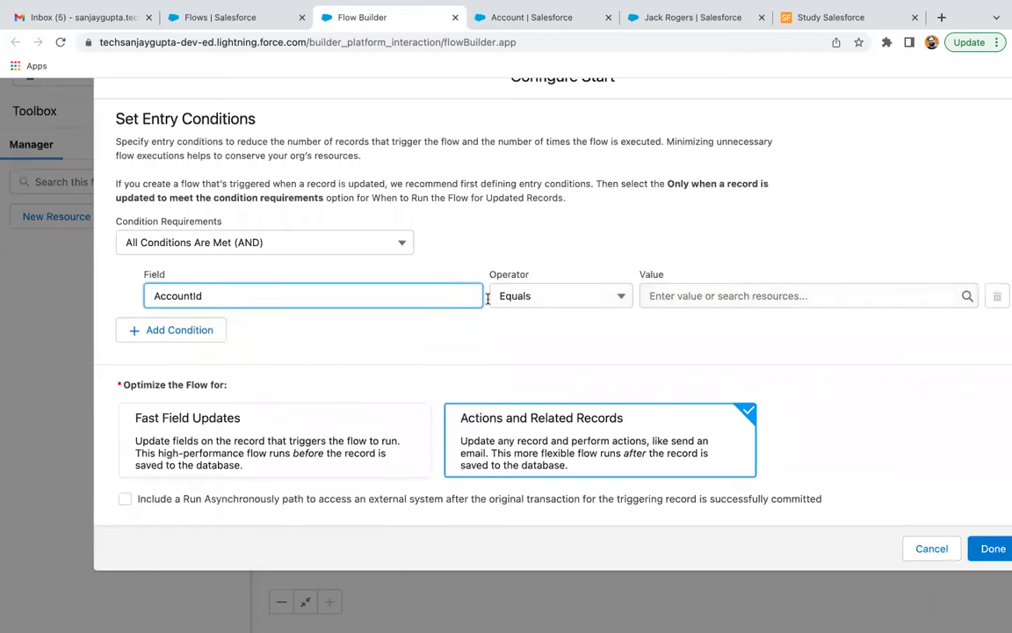
click(571, 301)
click(538, 463)
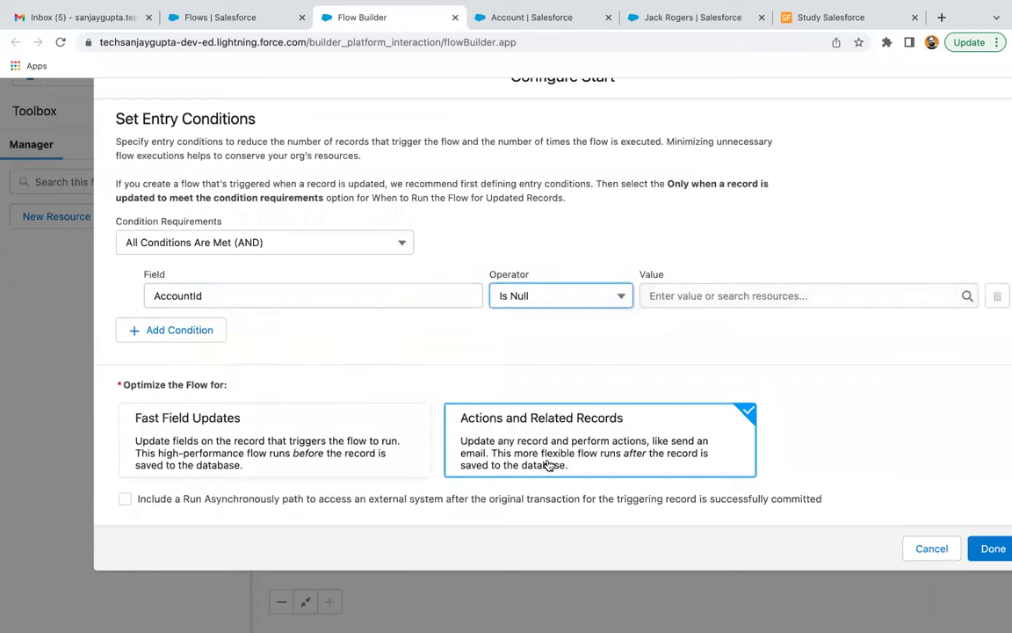
click(696, 295)
text(false)
click(705, 351)
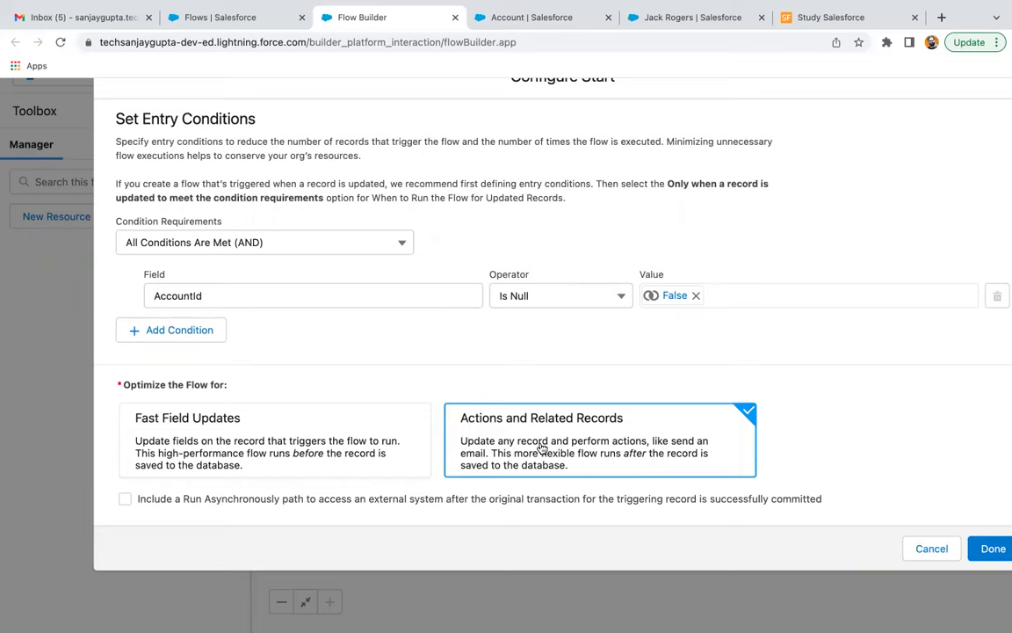
click(990, 548)
drag(779, 399, 669, 400)
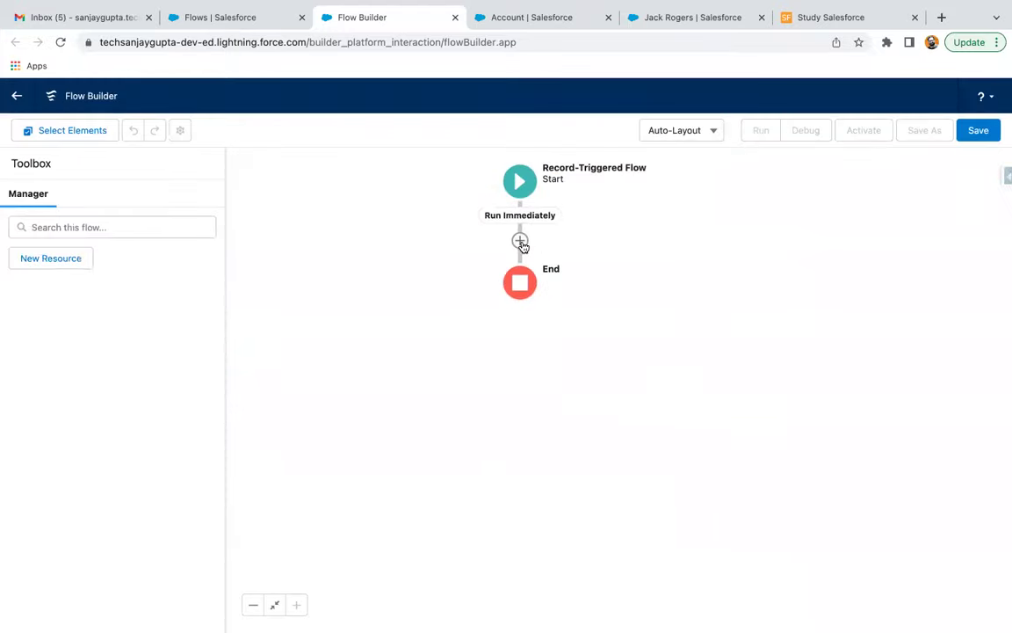
Step: Add an Update Records element after the start, labelled Update Account
click(520, 241)
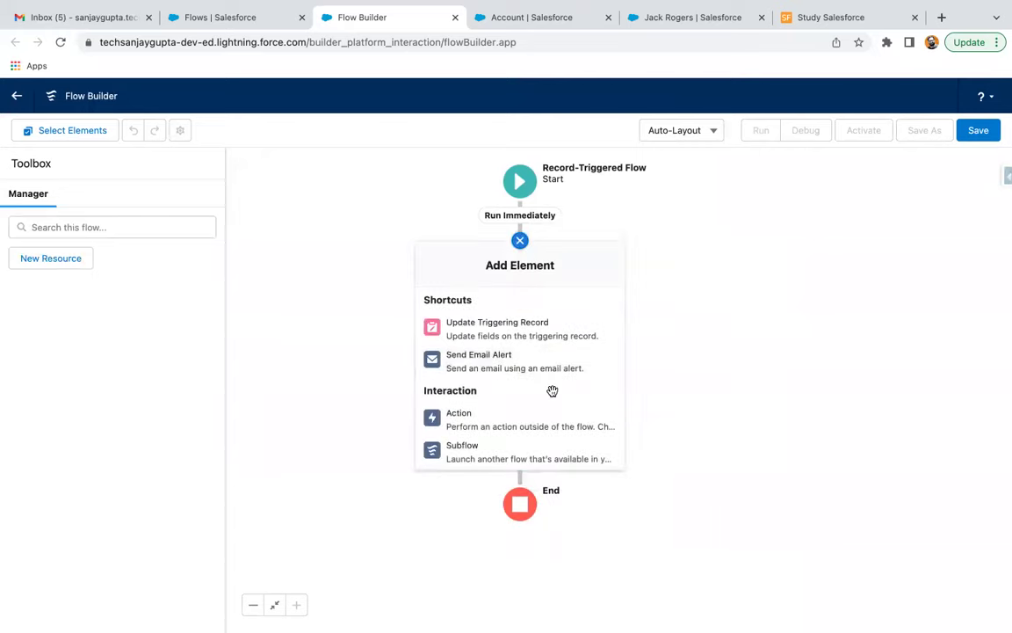
scroll(552, 390, down, 6)
scroll(551, 395, down, 2)
click(493, 387)
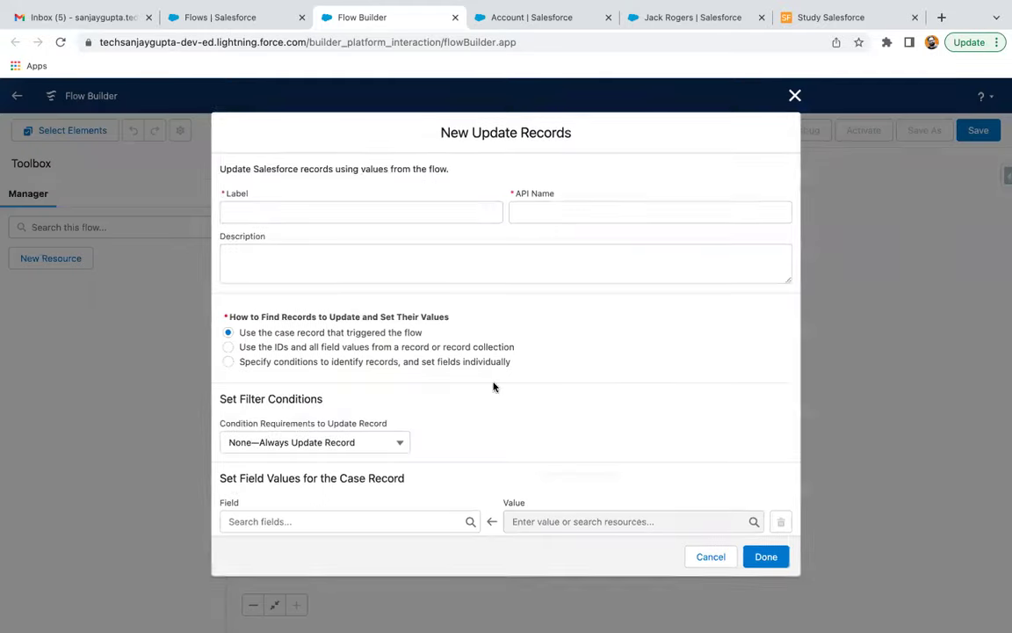
text(Update Account)
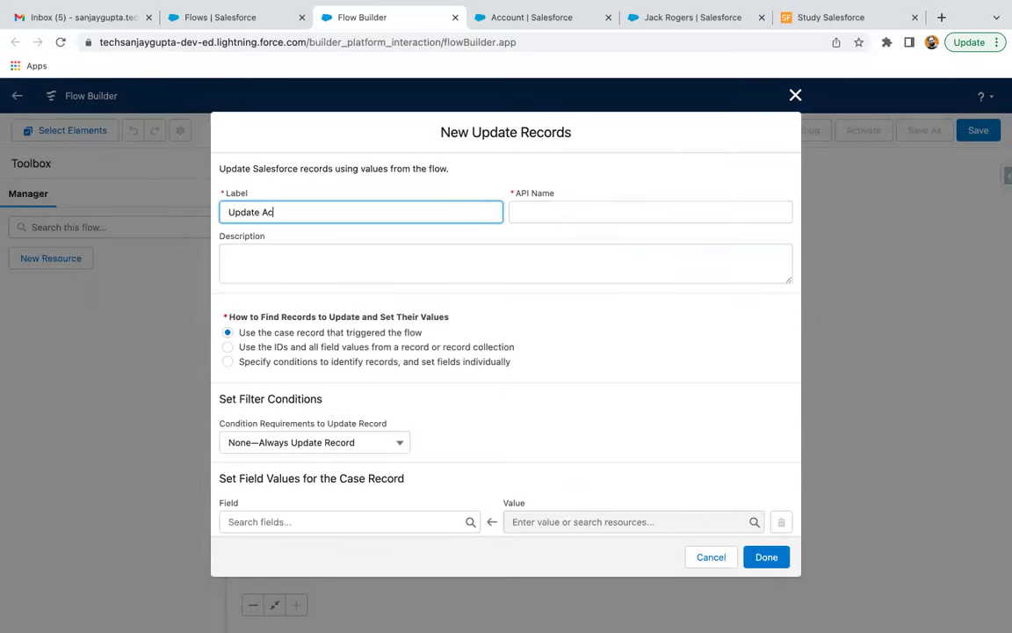
click(573, 290)
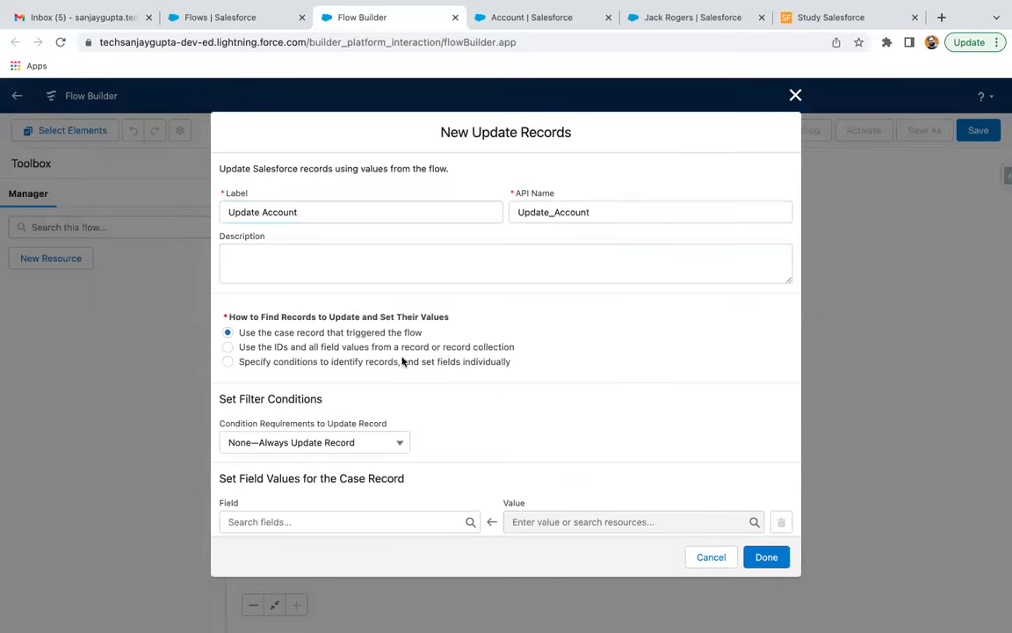
Step: Make it update Account records found by specified conditions
scroll(378, 365, down, 1)
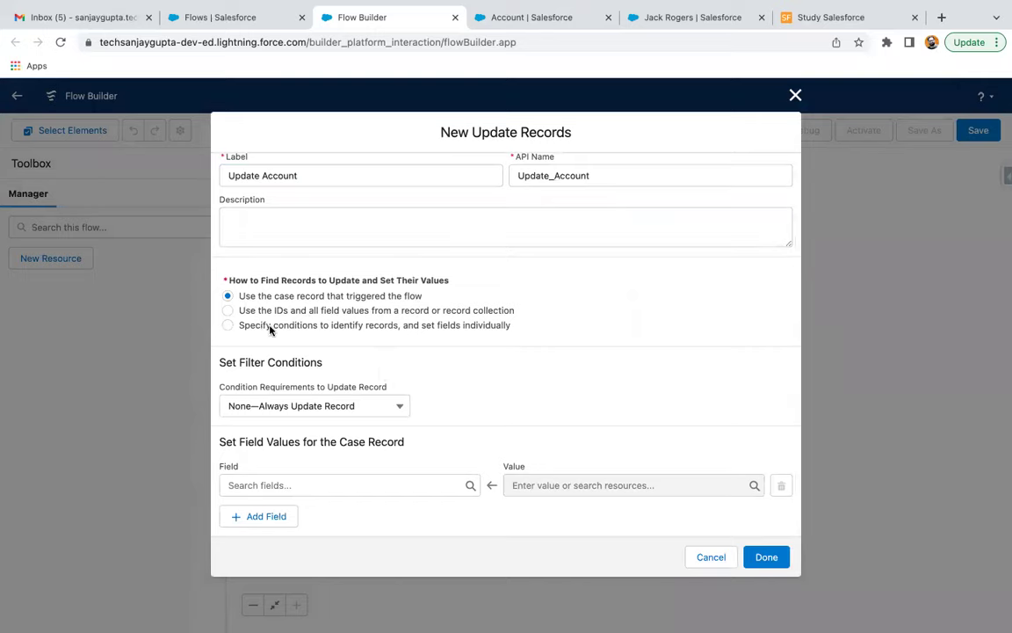
click(232, 326)
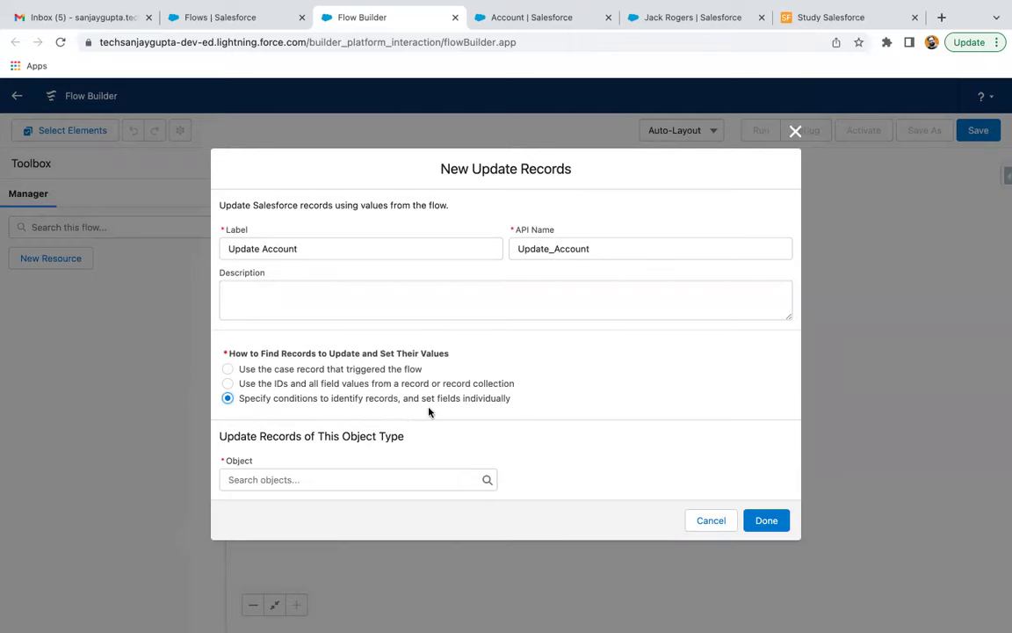
click(278, 480)
text(account)
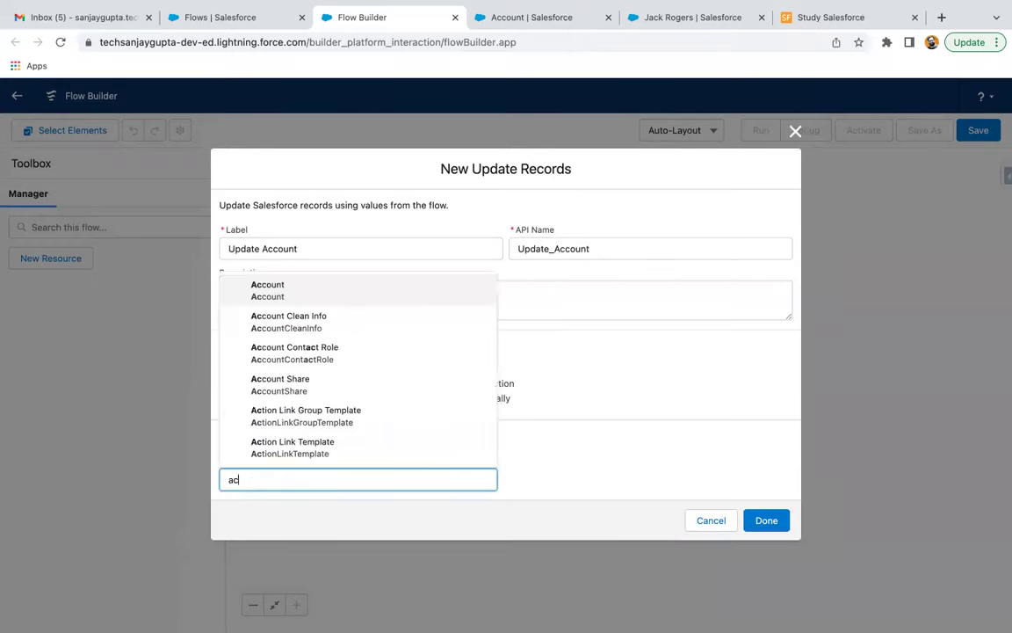
click(264, 292)
scroll(444, 430, down, 4)
click(497, 307)
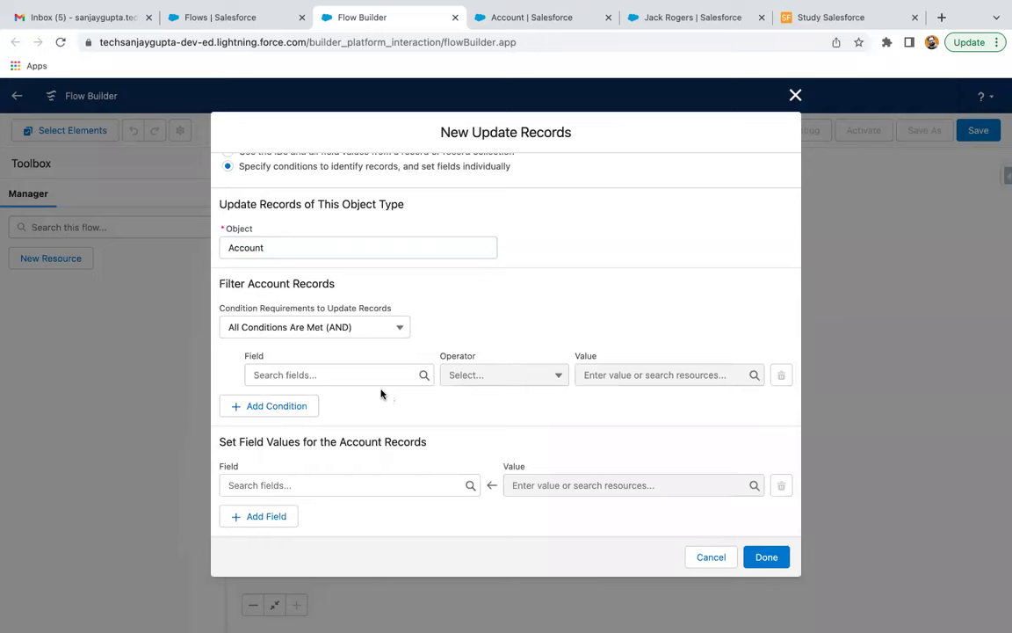
Step: Filter Account records where Id Equals {!$Record.AccountId}
click(318, 375)
text(id)
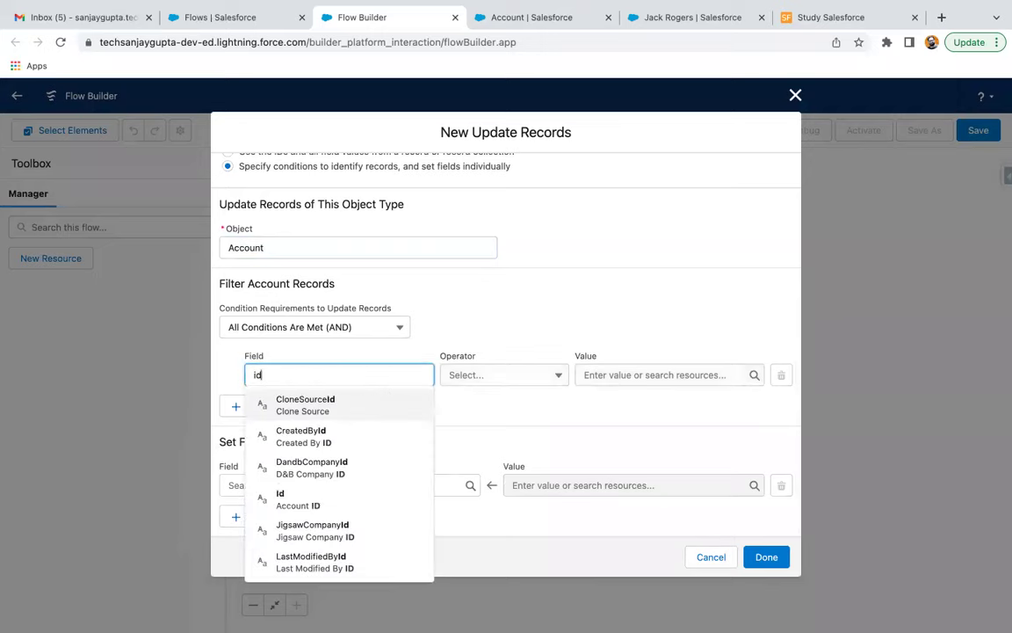
click(314, 499)
click(621, 378)
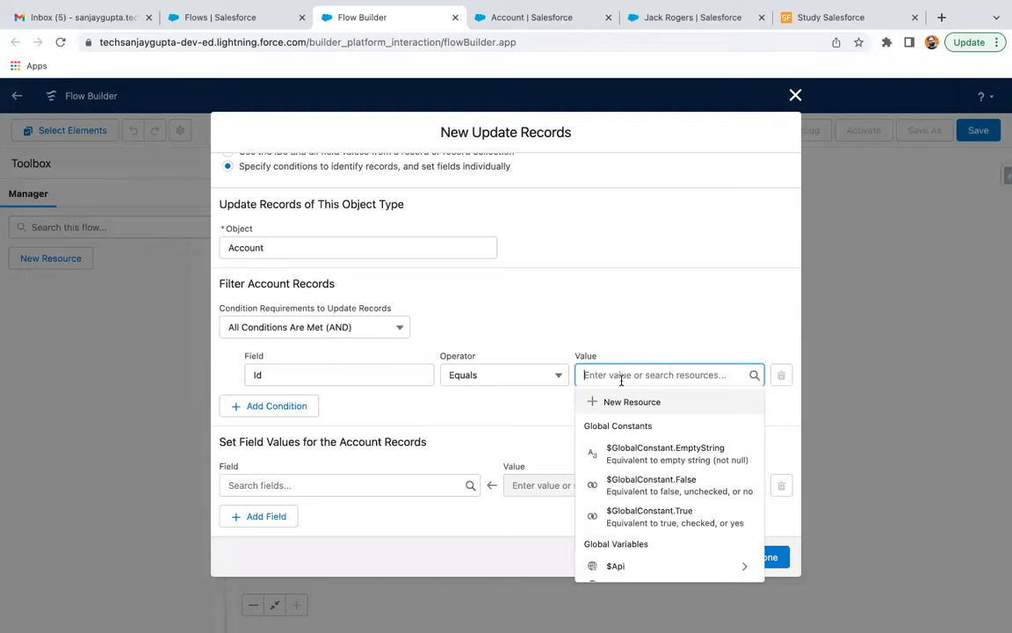
text(reco)
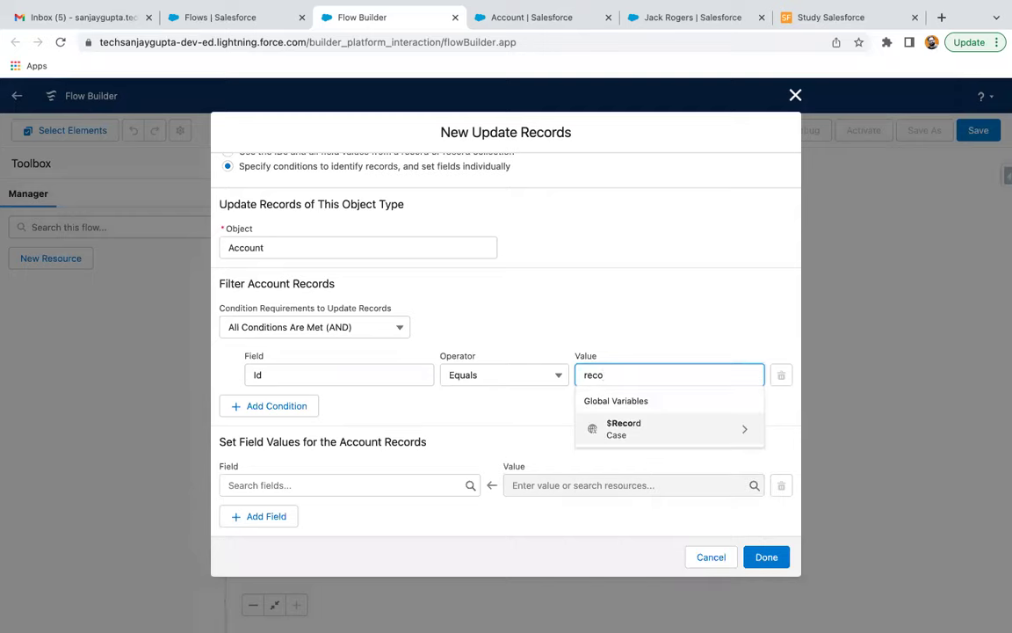
key(Return)
text(acc)
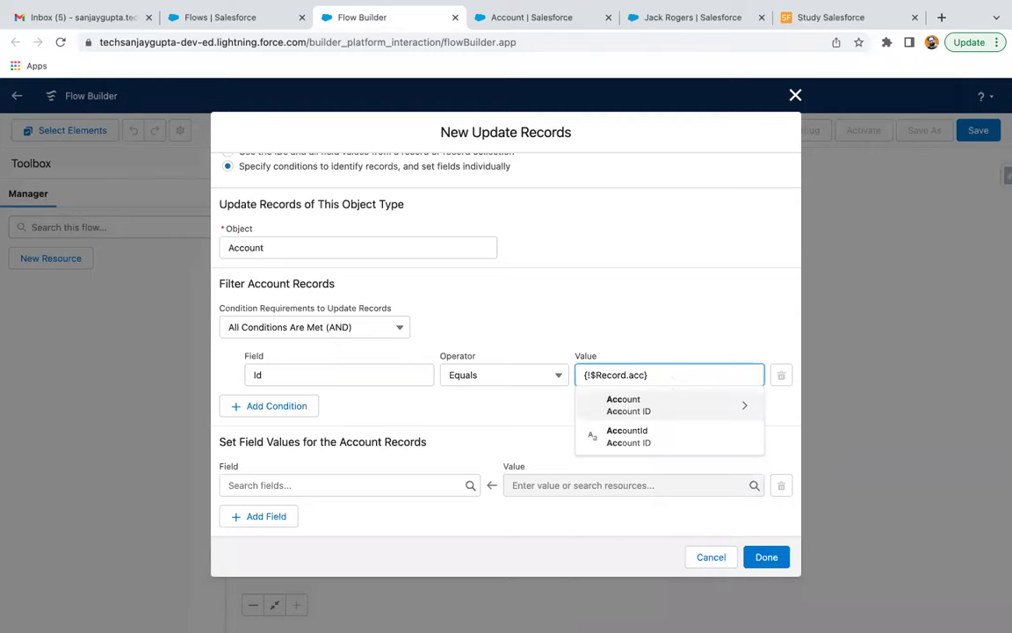
click(654, 433)
click(616, 406)
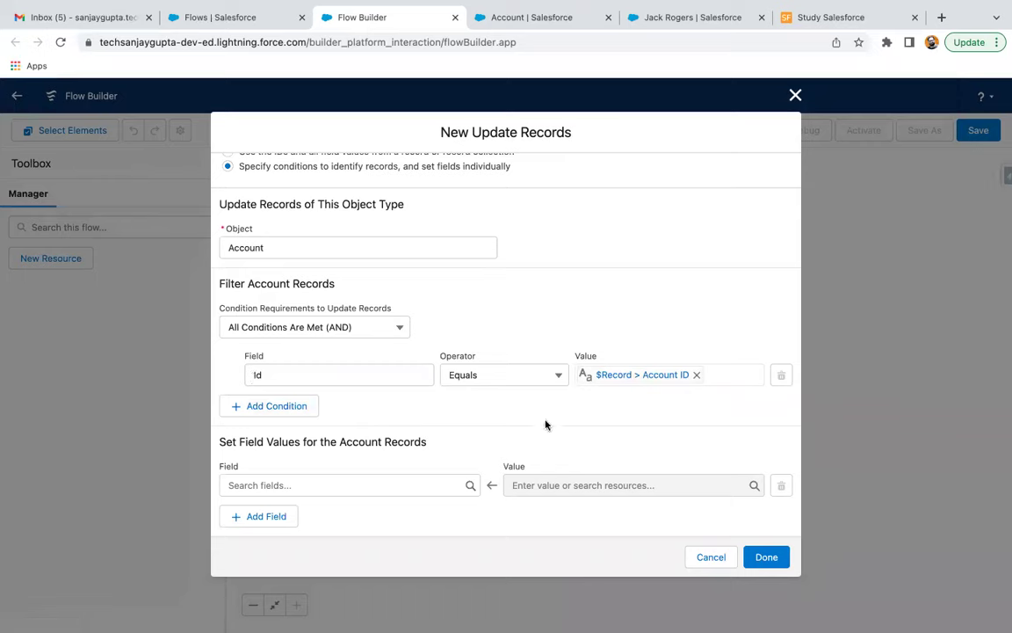
Step: Set Latest_Case_Number__c to {!$Record.CaseNumber} and finish the Update Account element
click(305, 485)
text(latest)
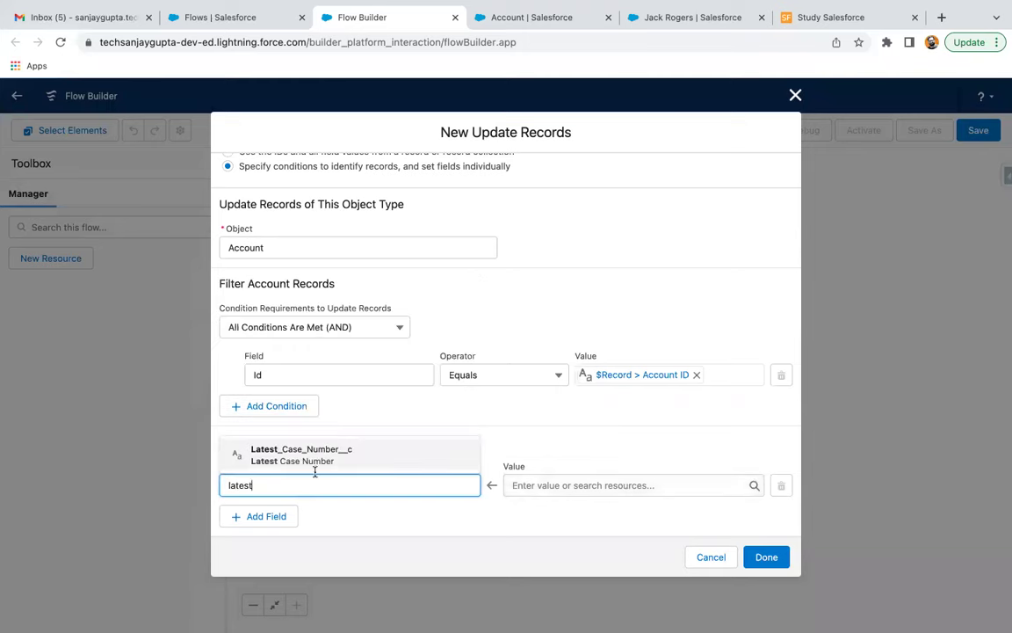
click(343, 457)
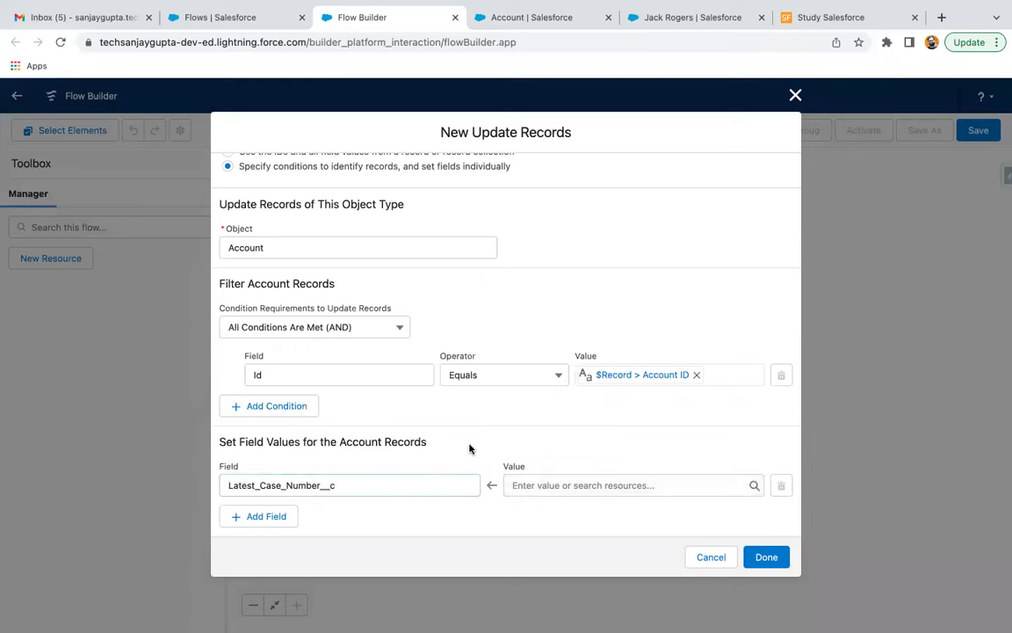
click(530, 482)
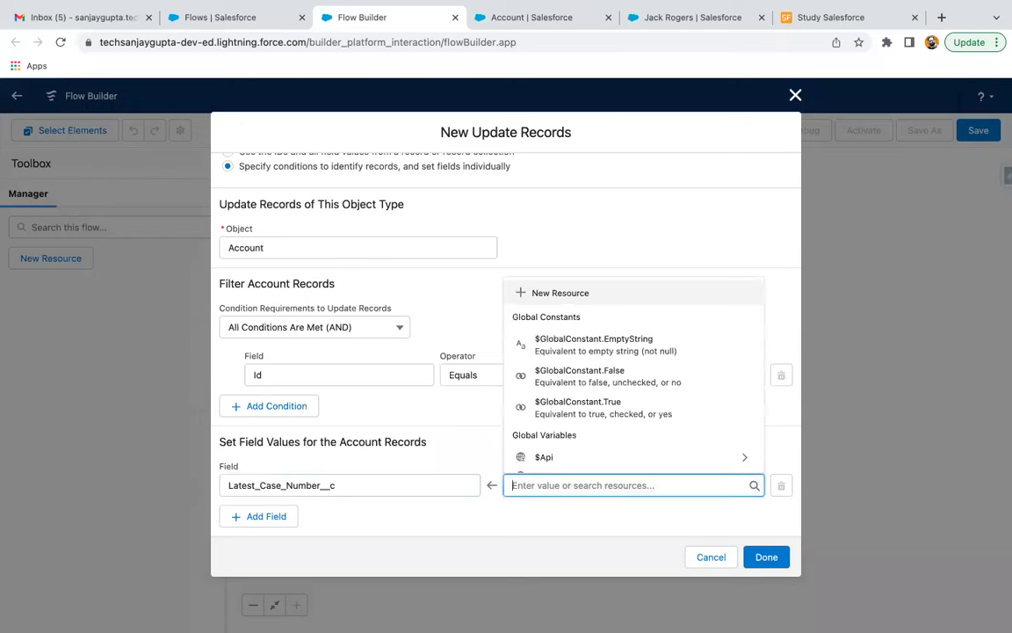
text(reco)
click(542, 452)
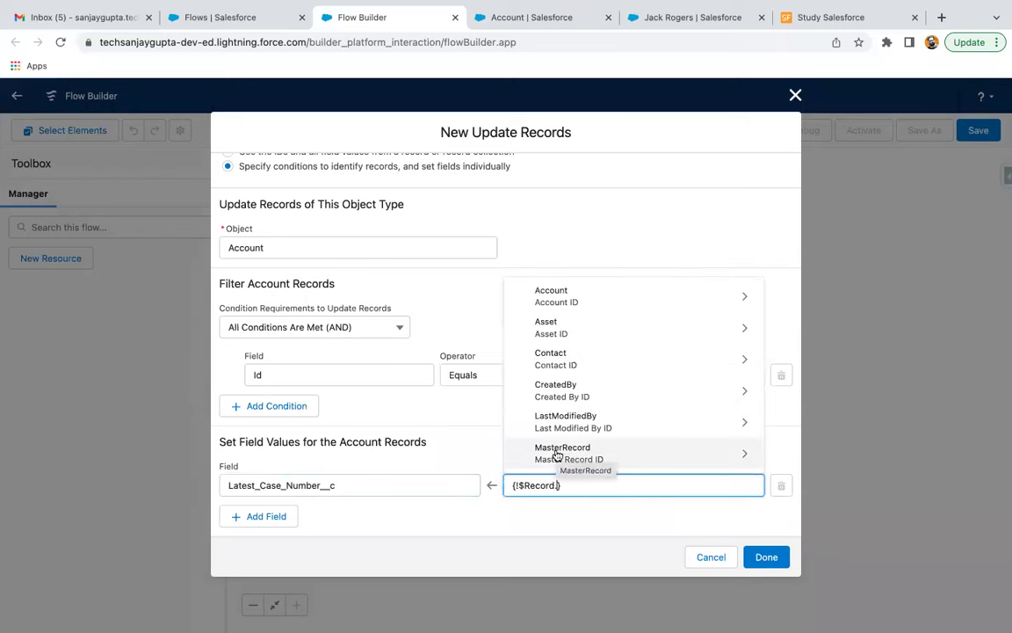
text(num)
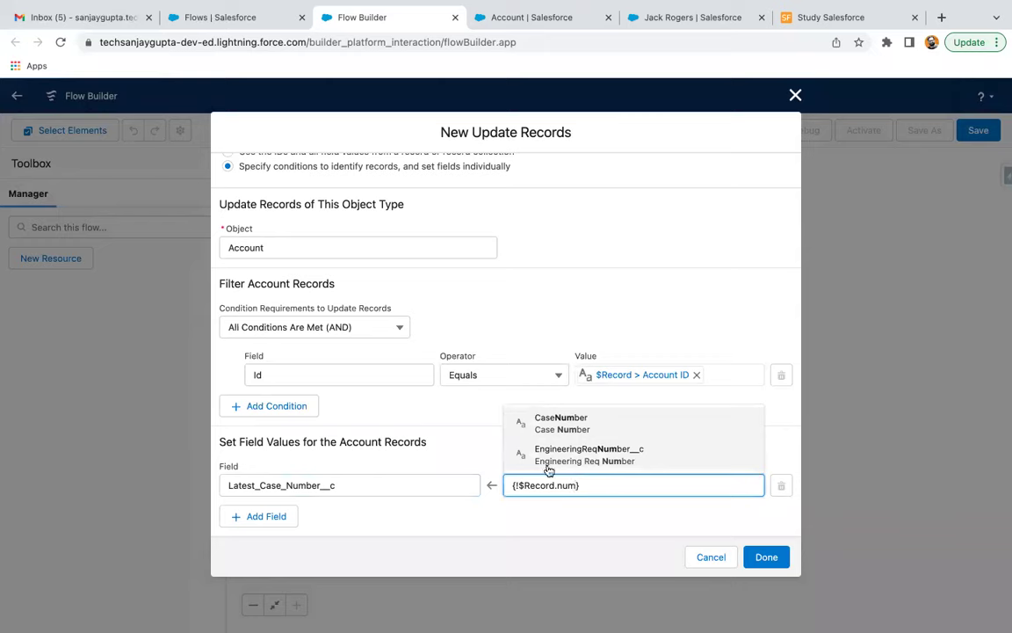
click(578, 421)
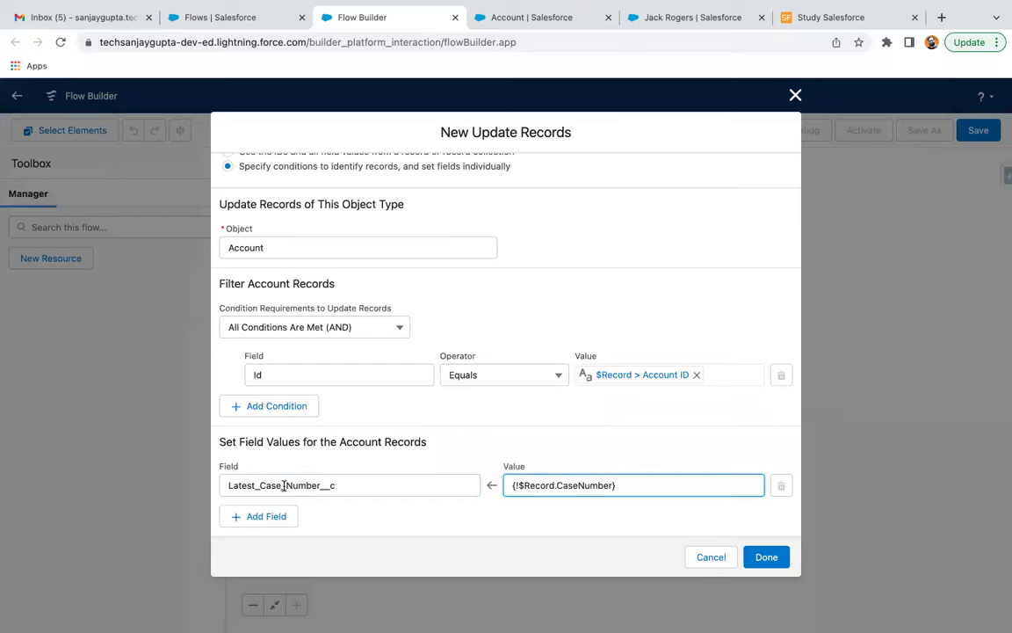
click(768, 556)
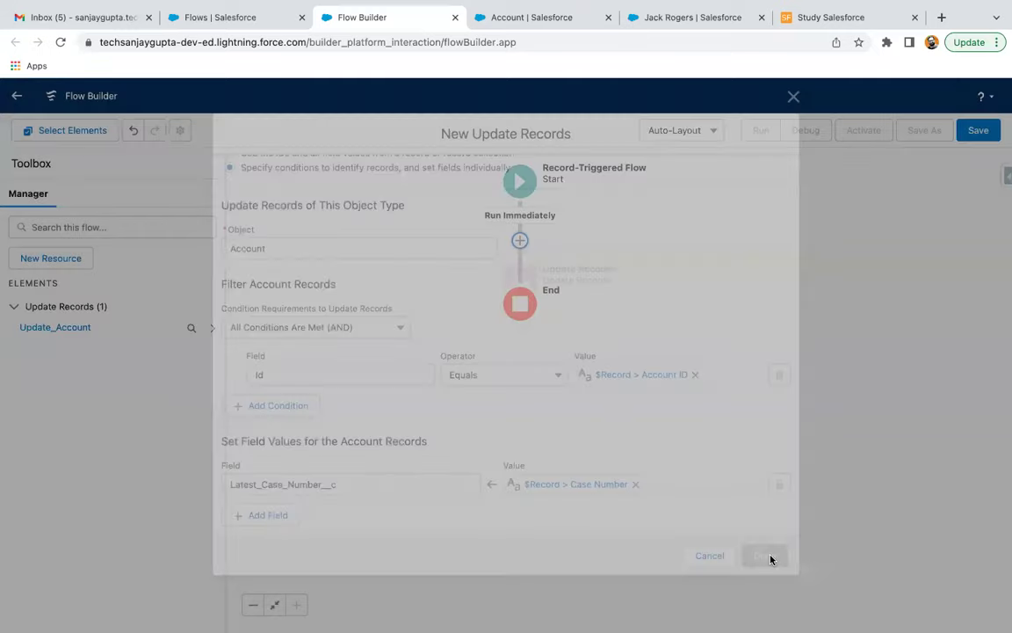
drag(633, 312, 614, 357)
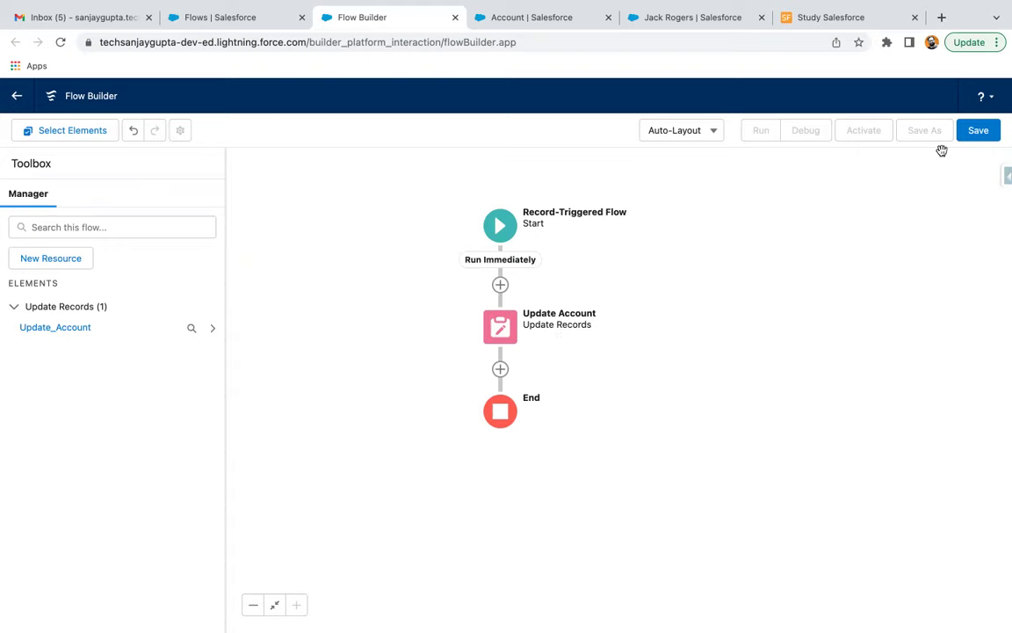
Step: Save the flow as 'Update Latest Case Number on Acc'
click(974, 130)
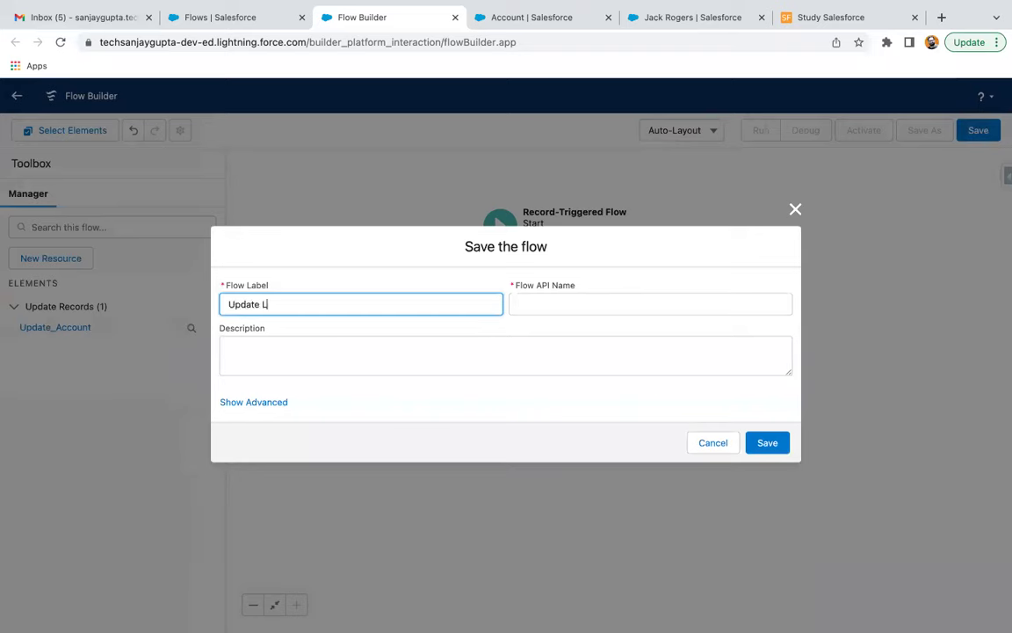
text(Update Latest Case Number)
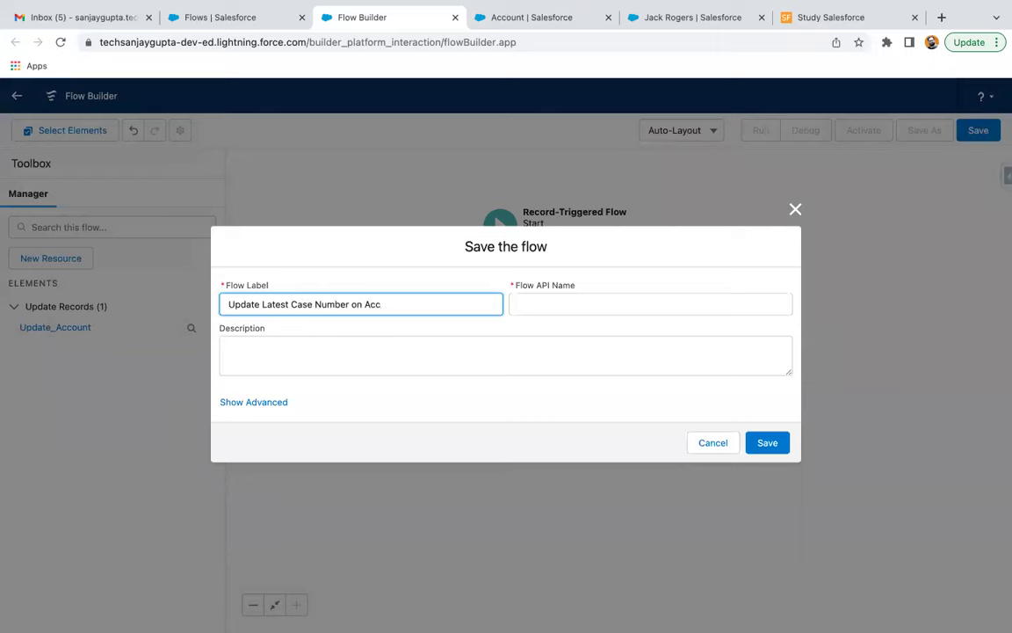
text( on Acc)
click(514, 377)
click(765, 443)
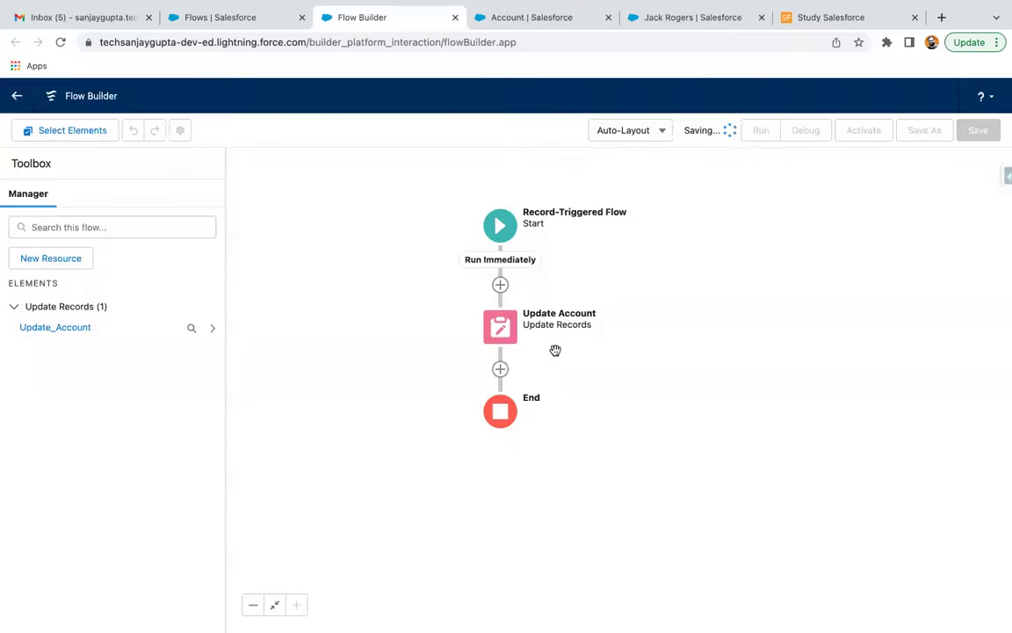
Step: Activate the flow, then switch to the contact record tab
click(863, 132)
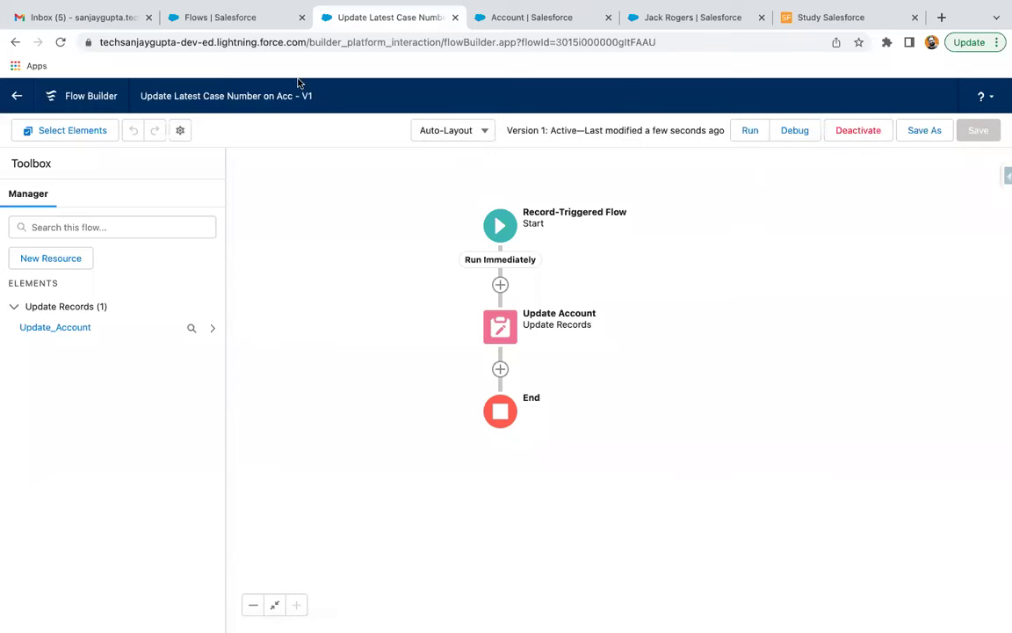
click(525, 18)
click(684, 18)
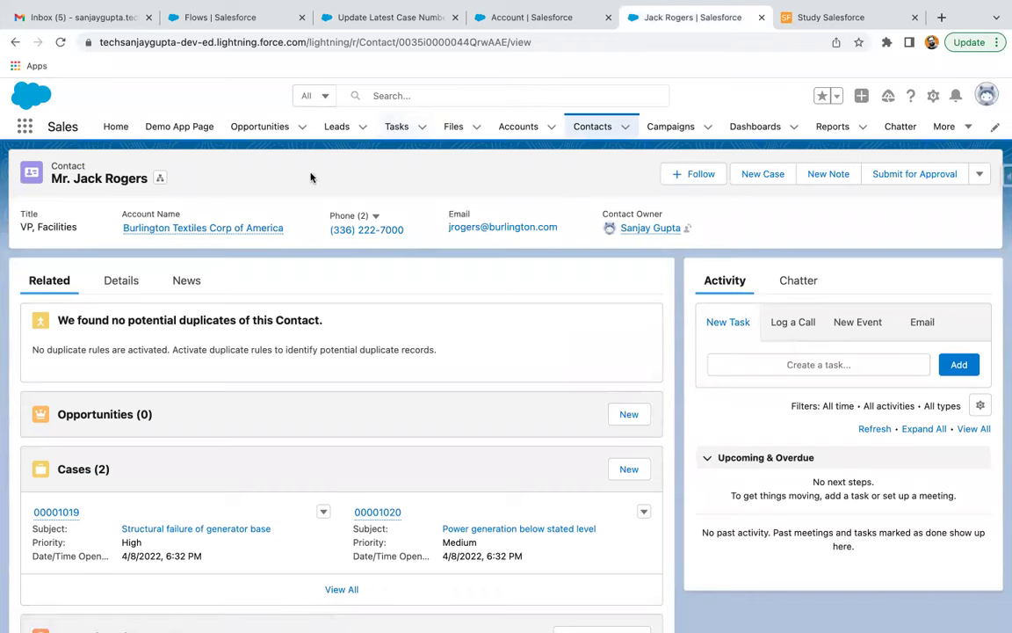
Step: Open account Acc 1102, check its blank Latest Case Number, and view its related Cases
click(531, 129)
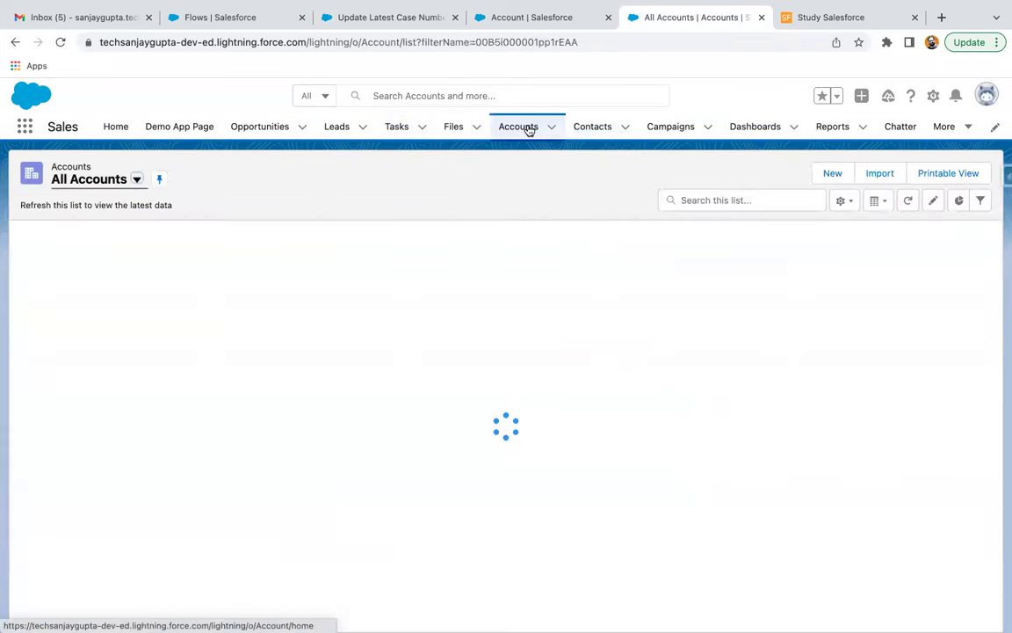
click(102, 253)
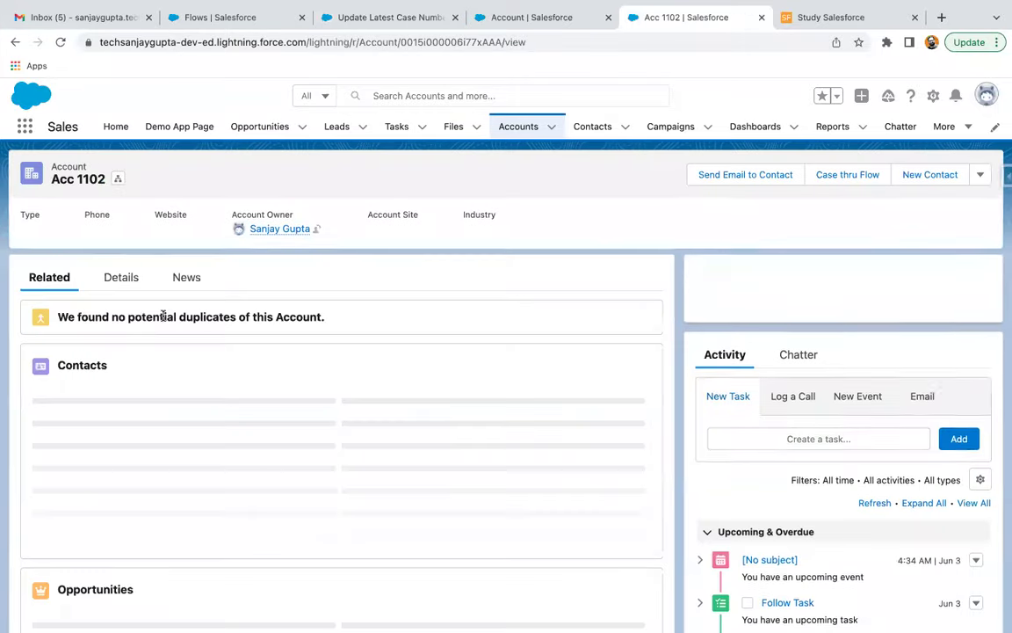
click(120, 279)
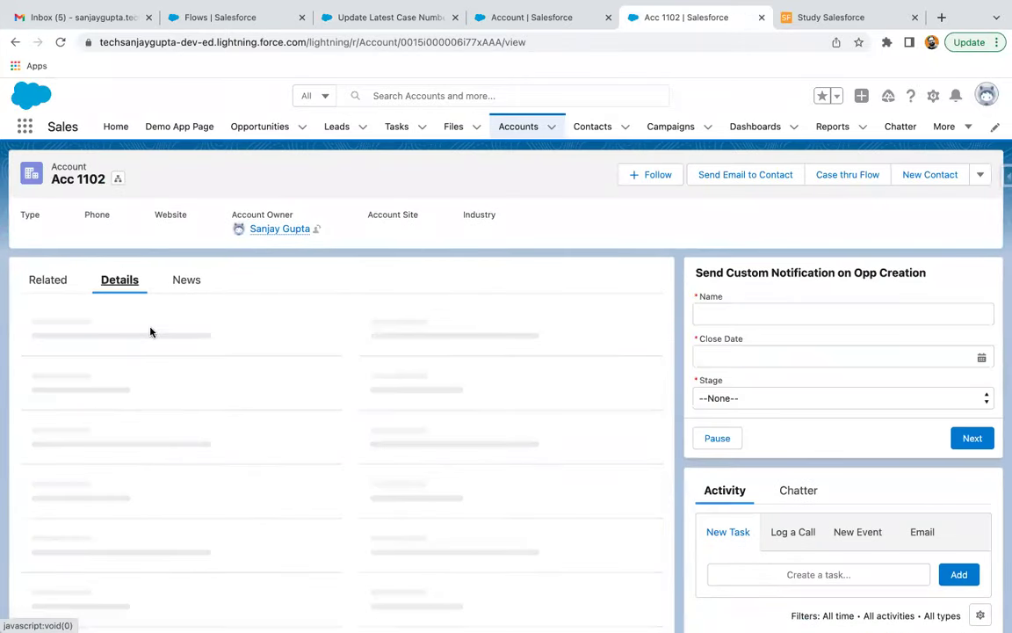
scroll(192, 404, down, 3)
scroll(191, 404, down, 2)
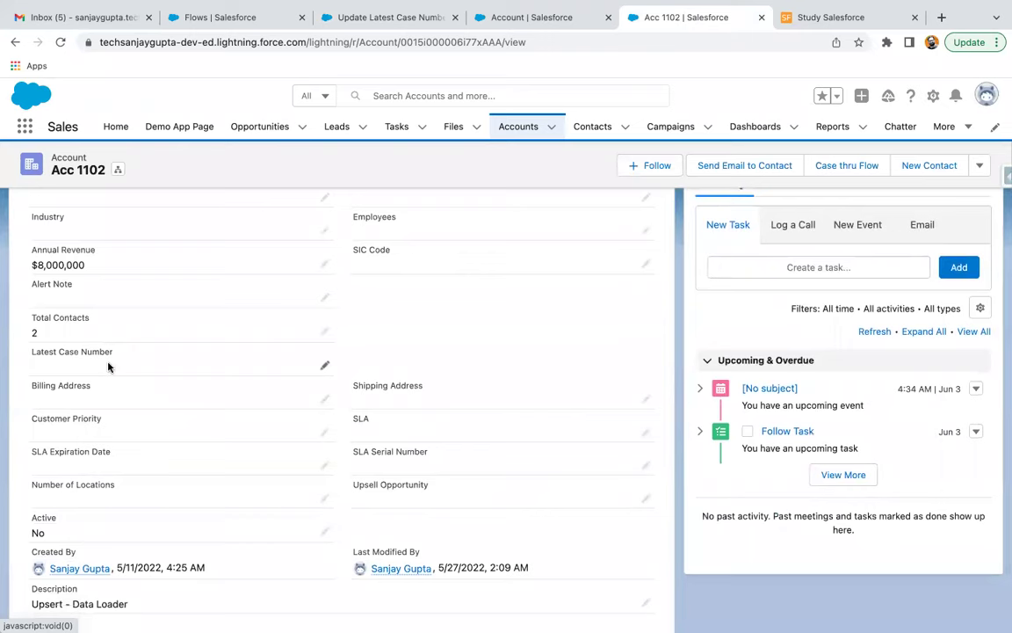
scroll(108, 366, up, 5)
click(64, 283)
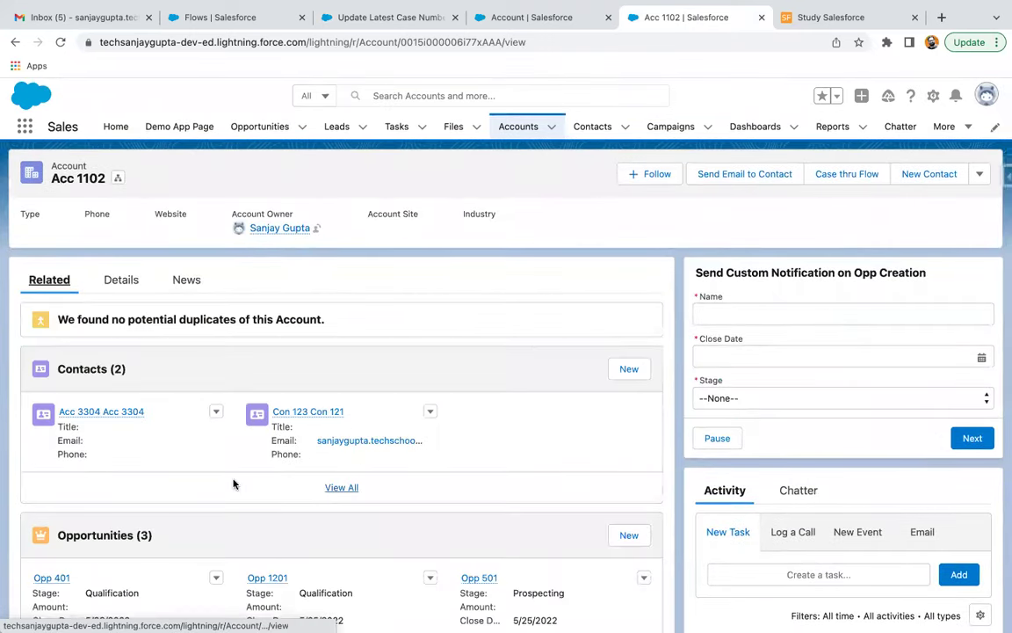
scroll(233, 483, down, 5)
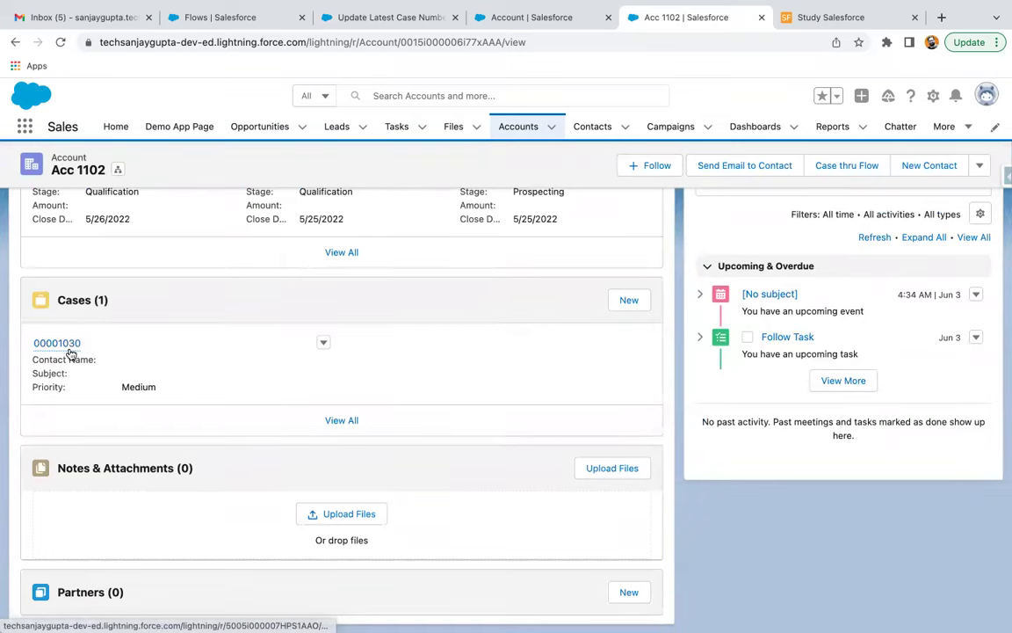
mouse_move(75, 354)
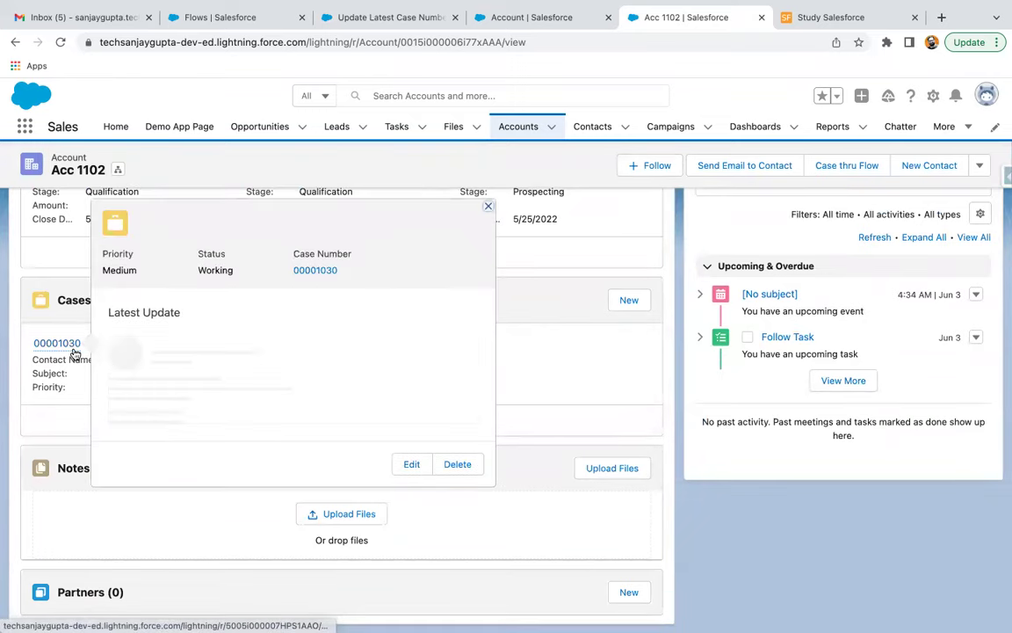
Step: Create a new case on Acc 1102 with Case Origin Phone
click(634, 301)
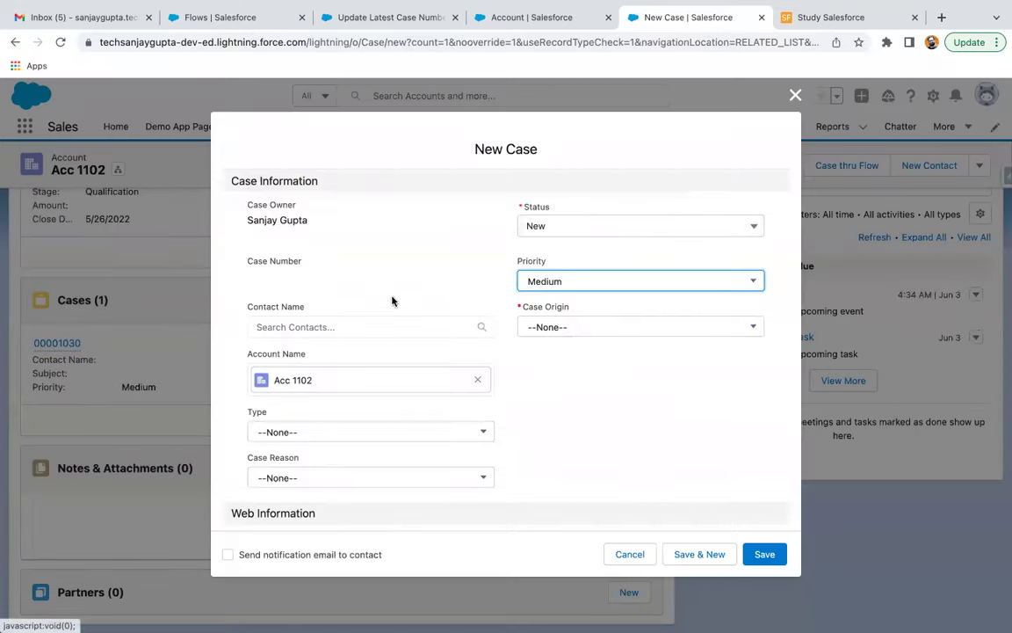
click(545, 327)
click(548, 379)
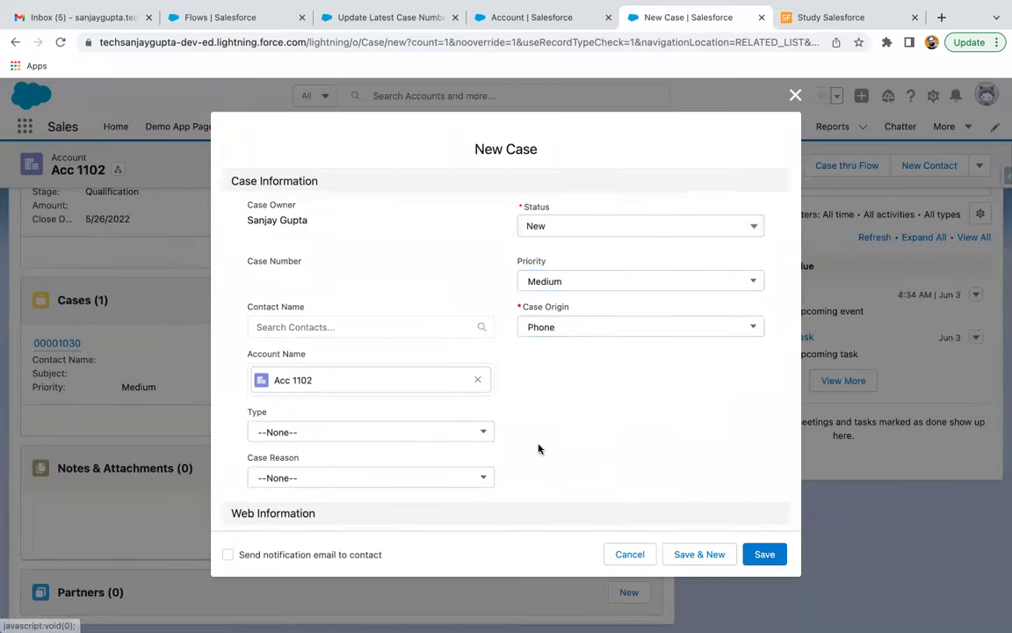
scroll(537, 447, down, 1)
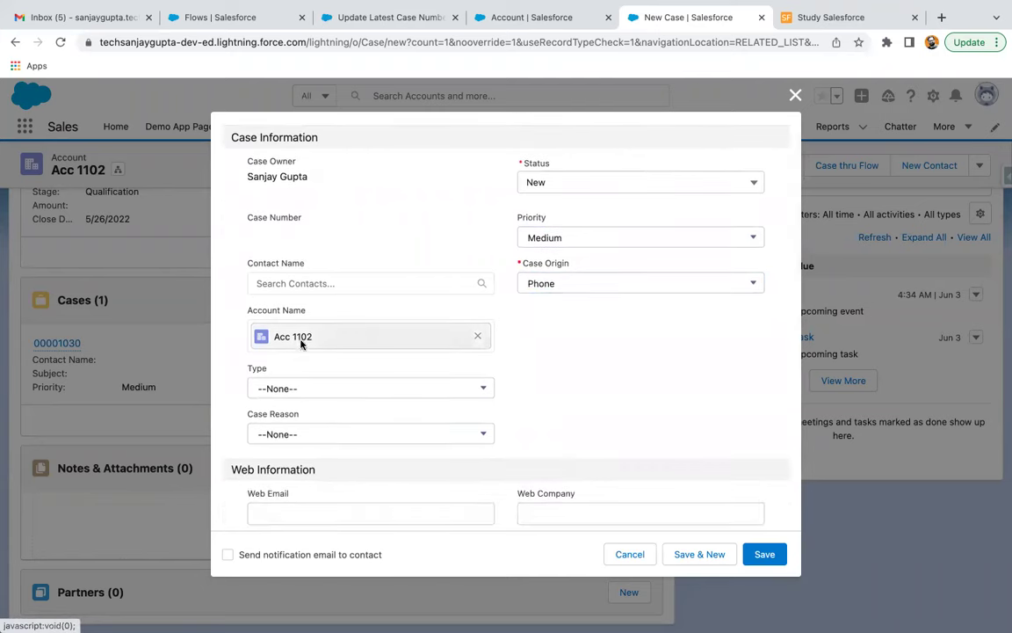
click(753, 554)
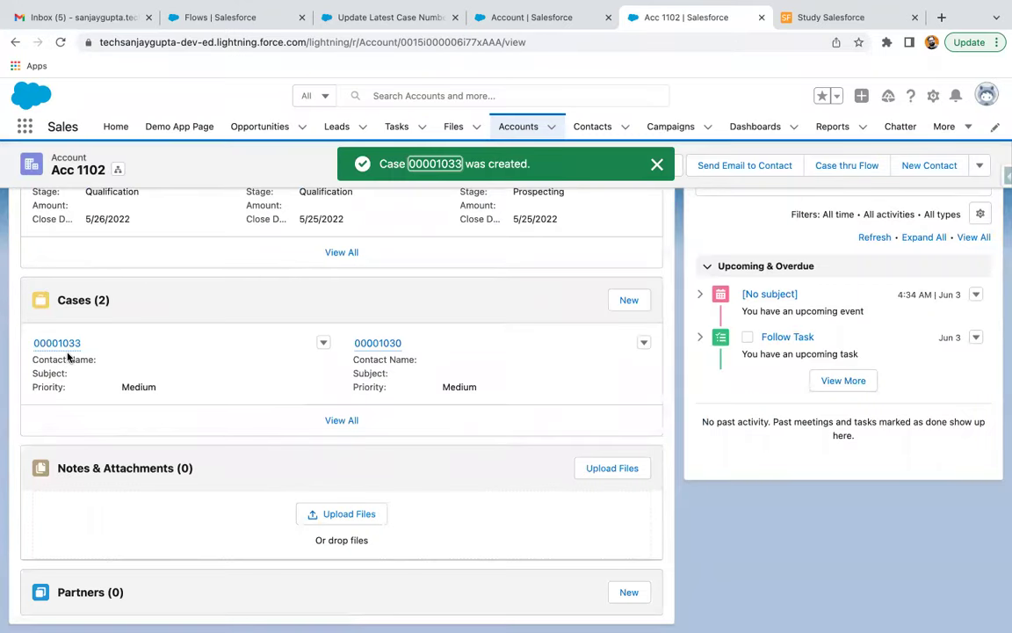
Step: Check Acc 1102's Details for the Latest Case Number value
scroll(99, 350, up, 3)
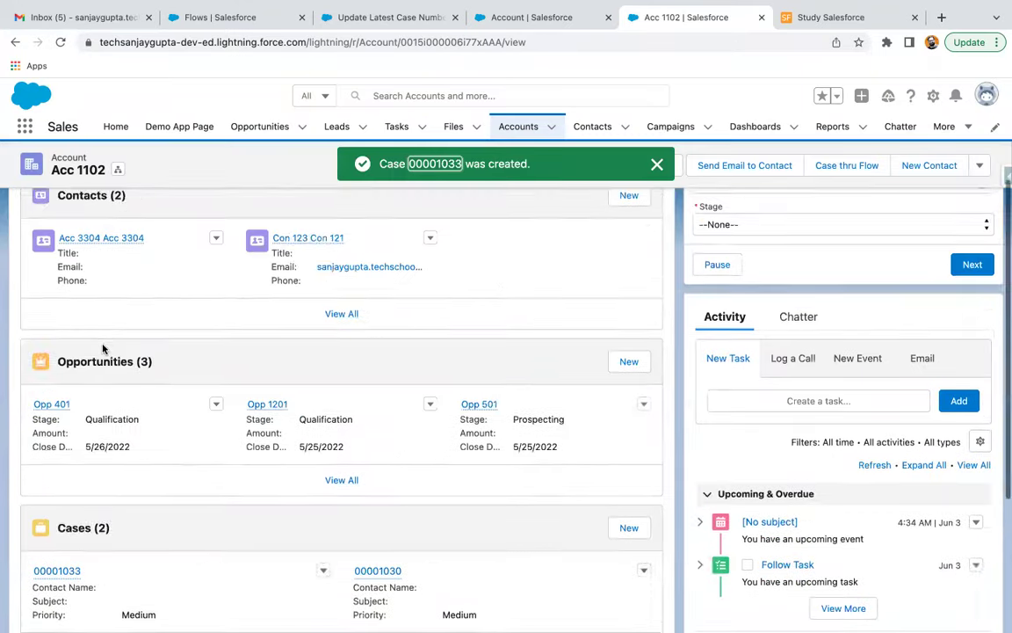
scroll(102, 349, up, 2)
click(120, 281)
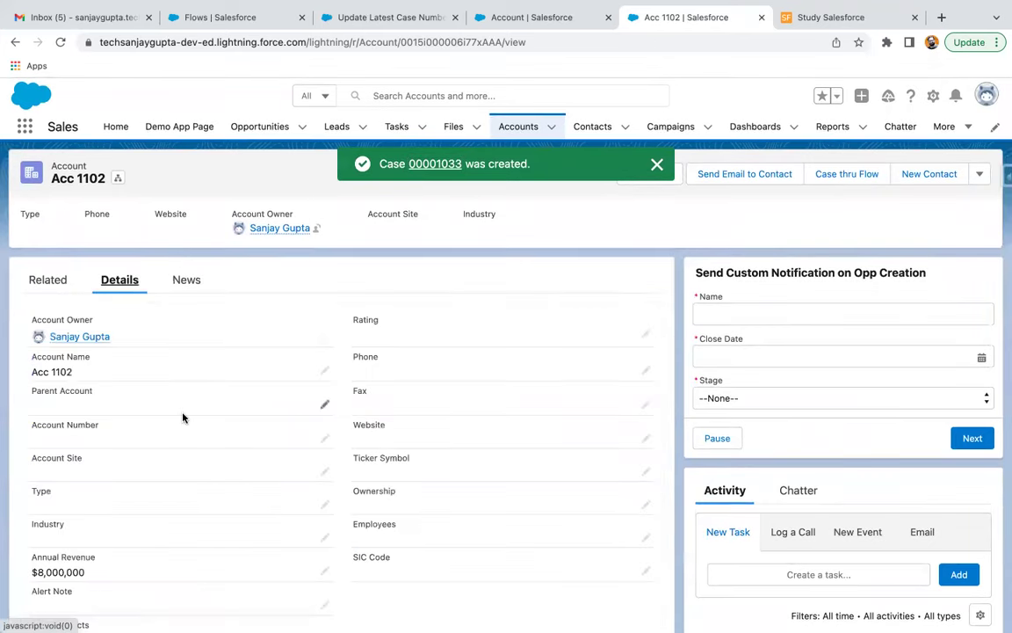
scroll(182, 418, down, 3)
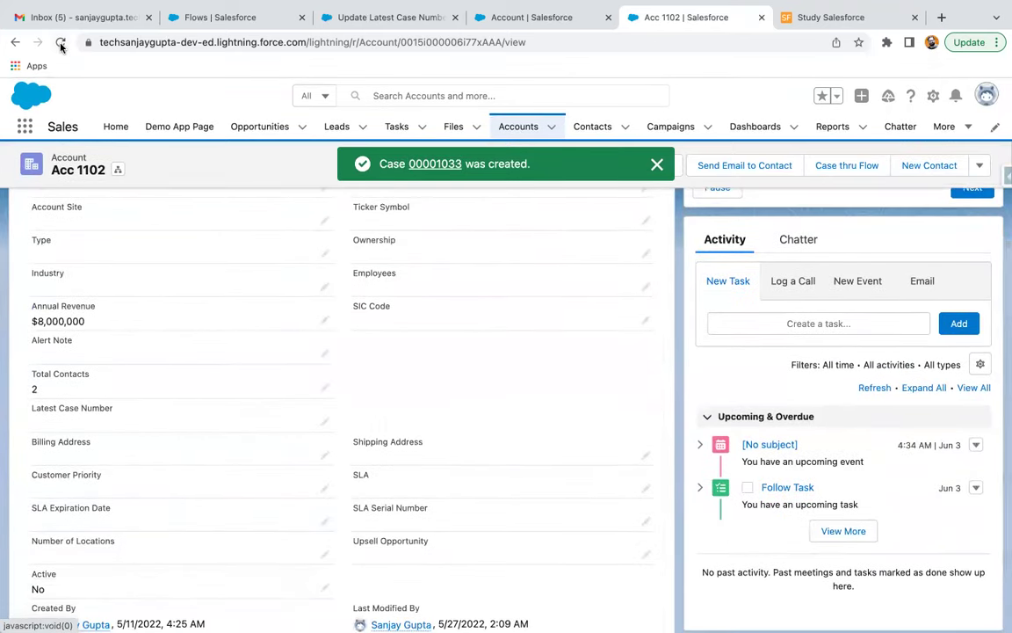
Step: Reload the account page, see Latest Case Number still blank, and return to Flow Builder
click(60, 43)
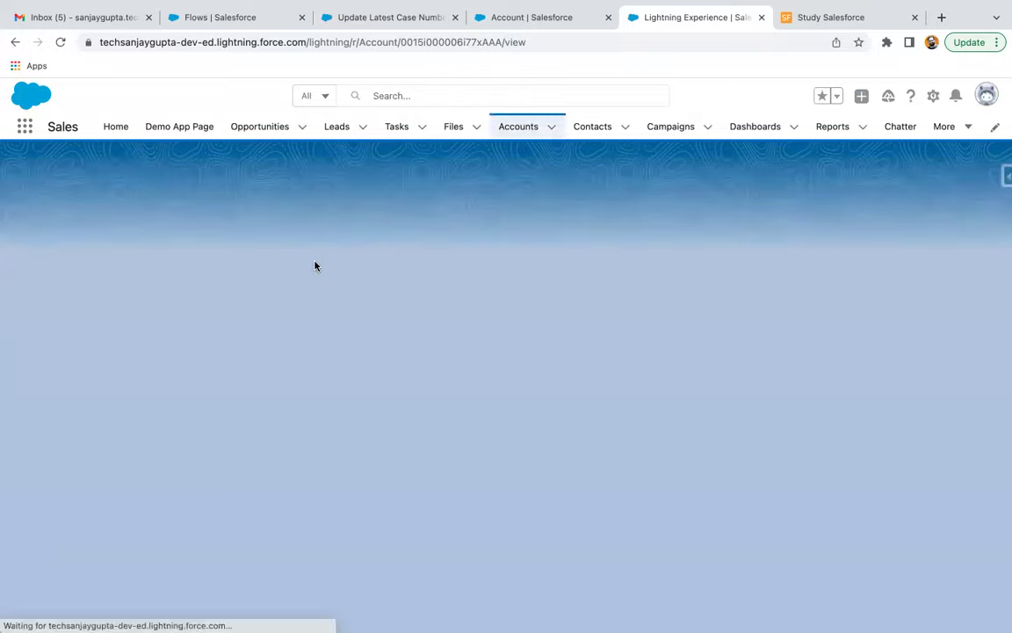
scroll(188, 412, down, 1)
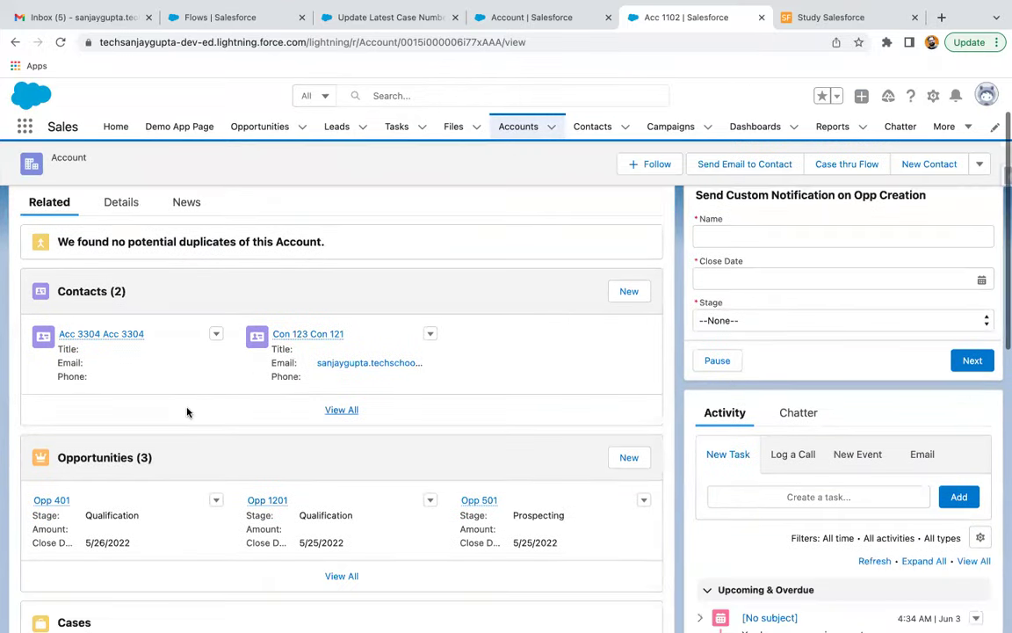
scroll(187, 412, up, 1)
click(124, 278)
scroll(253, 424, down, 2)
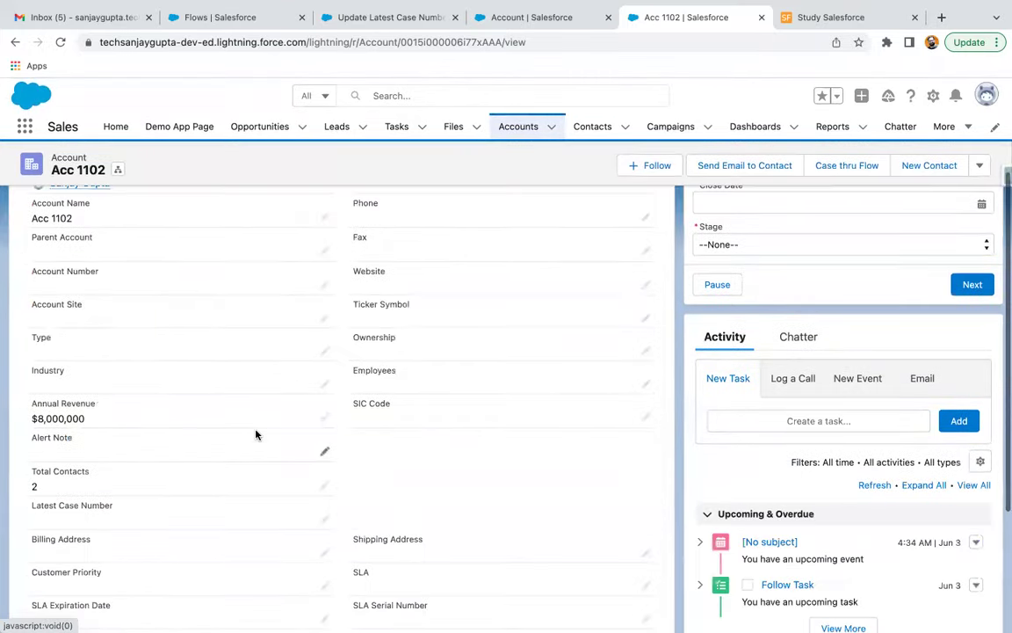
scroll(256, 434, down, 1)
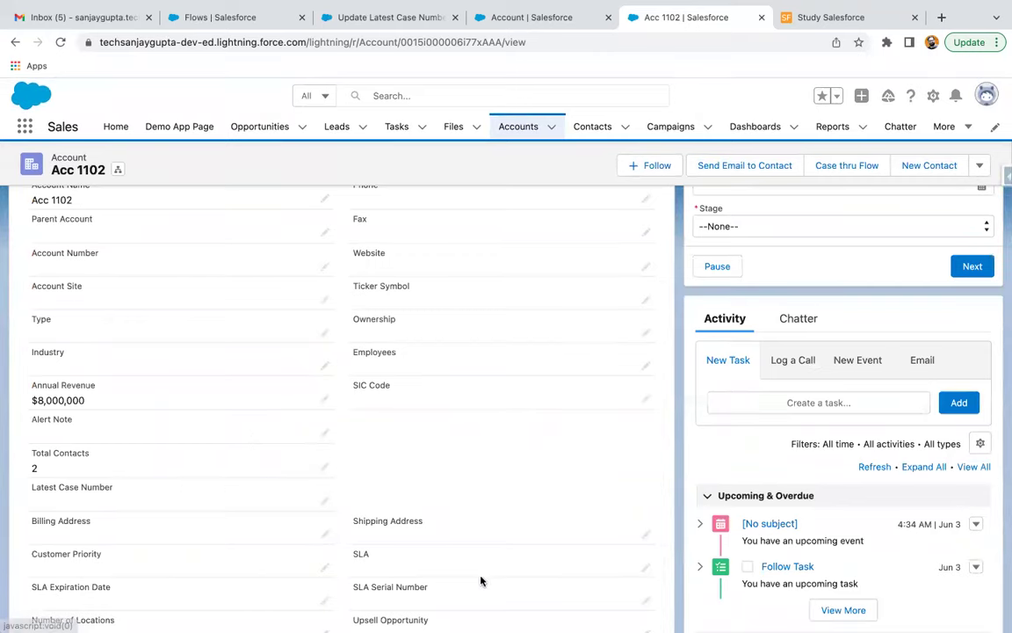
click(387, 17)
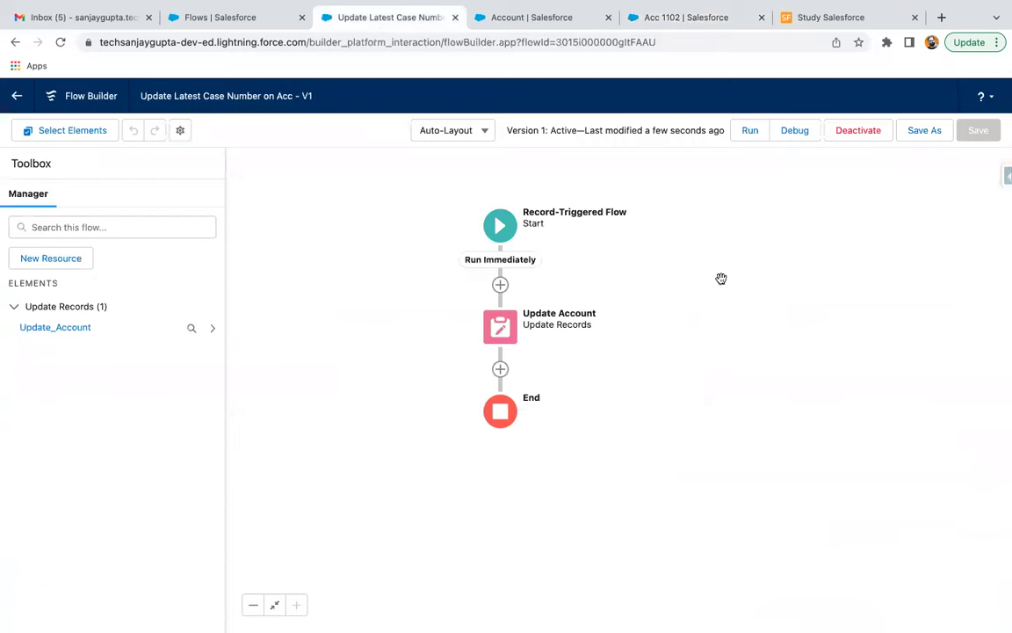
click(794, 130)
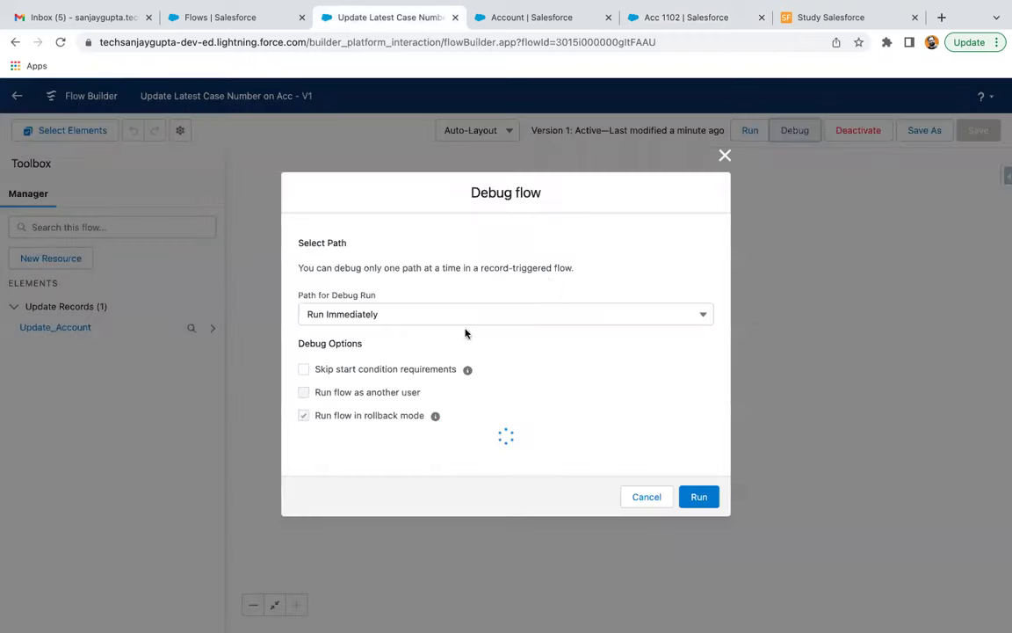
click(364, 474)
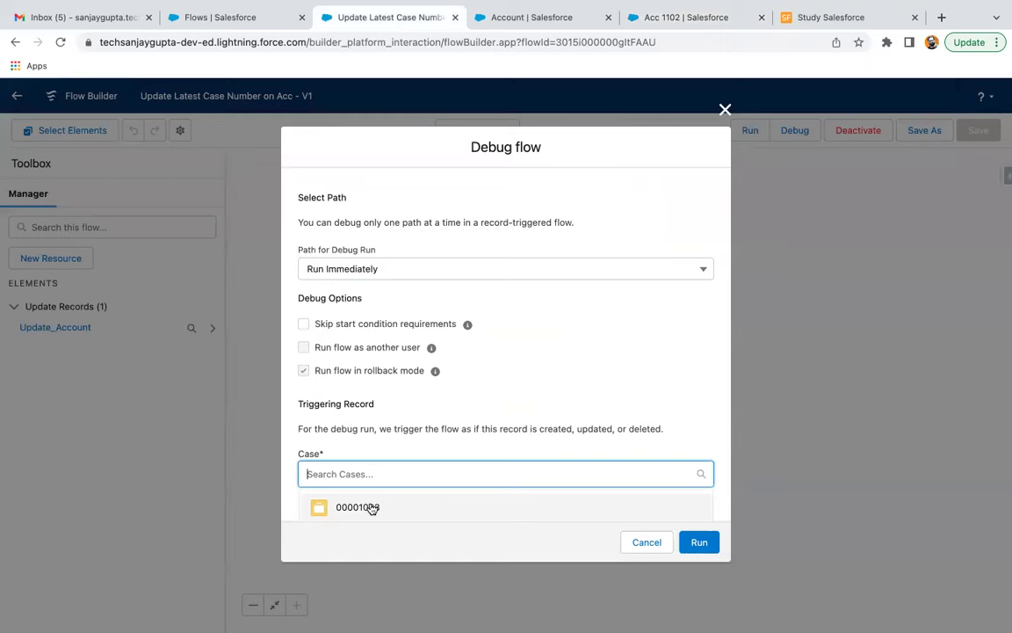
click(369, 507)
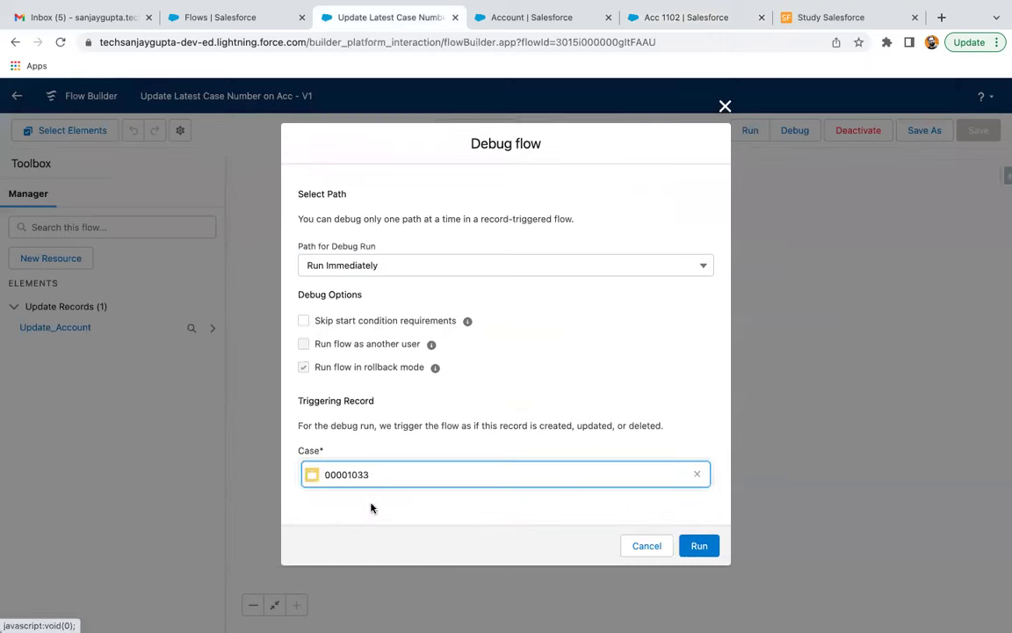
click(701, 546)
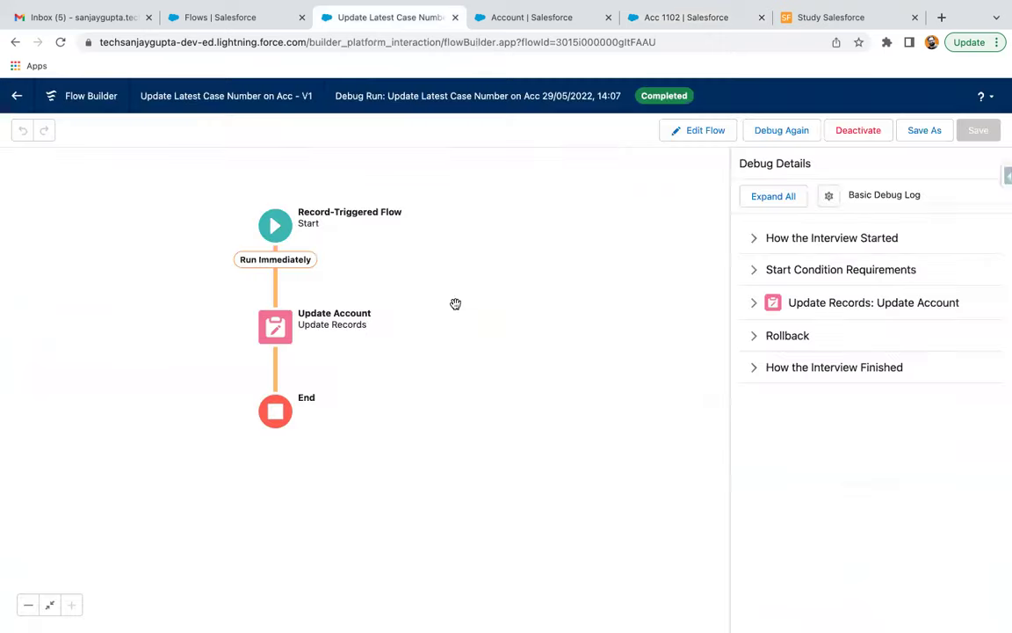
click(752, 301)
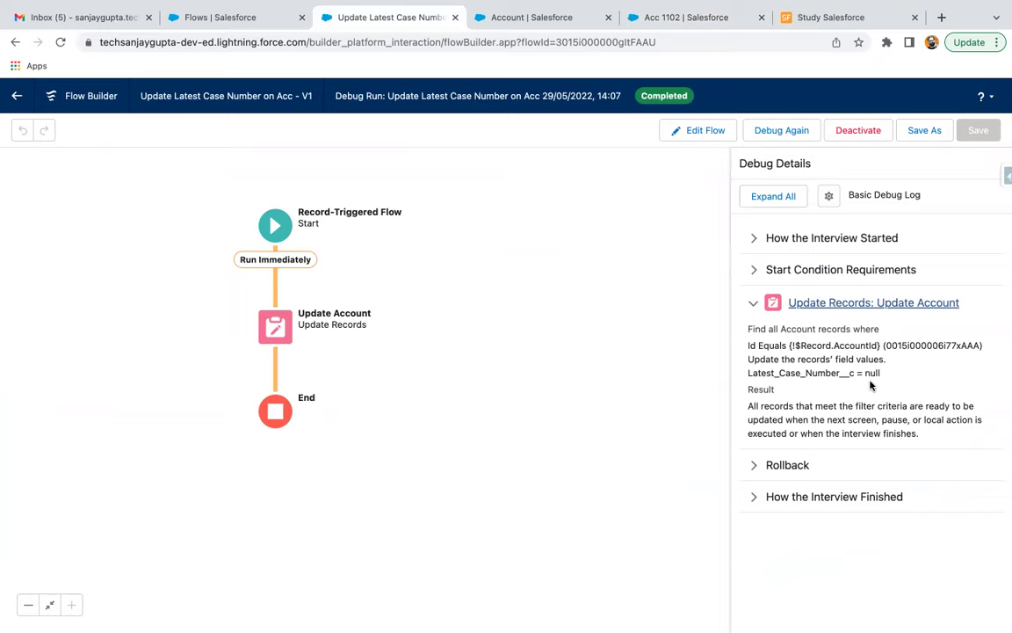
click(701, 133)
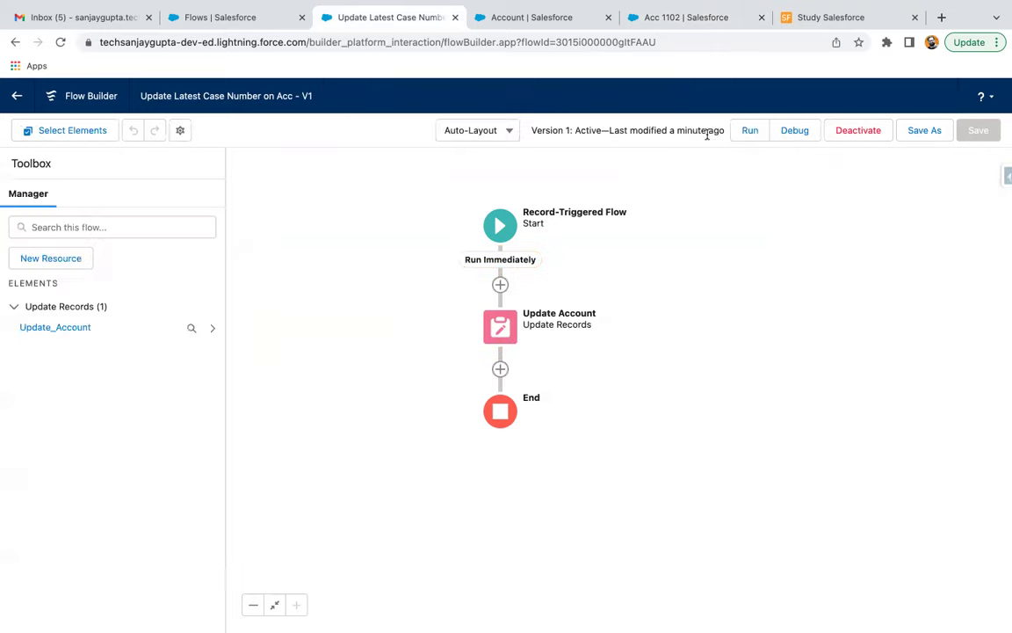
Step: Set Update Account's Latest_Case_Number__c value to {!$Record.CaseNumber}, then recheck the element
double_click(513, 332)
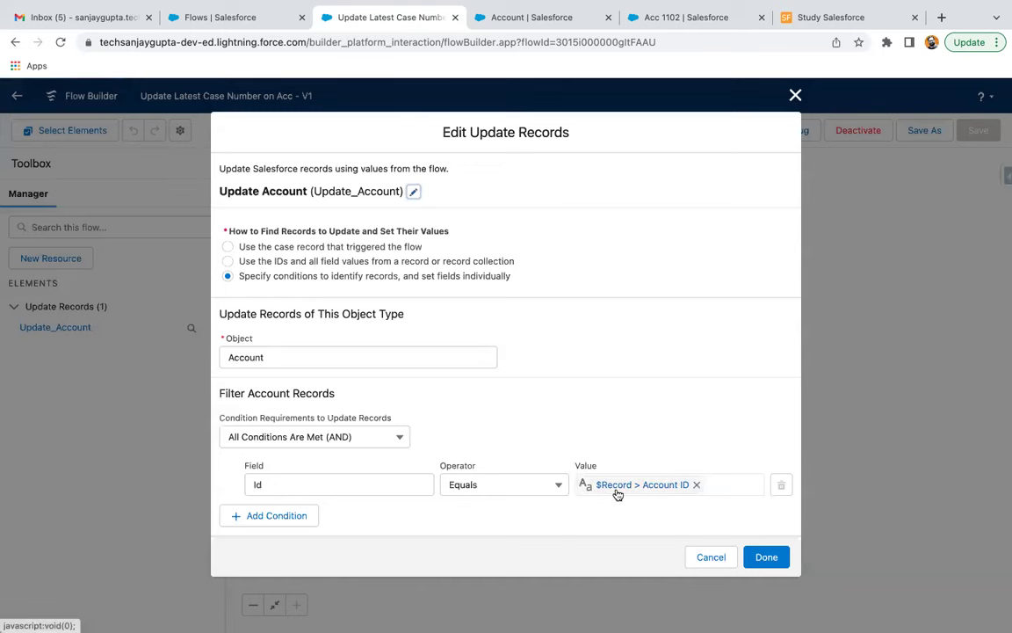
scroll(618, 495, down, 2)
click(551, 485)
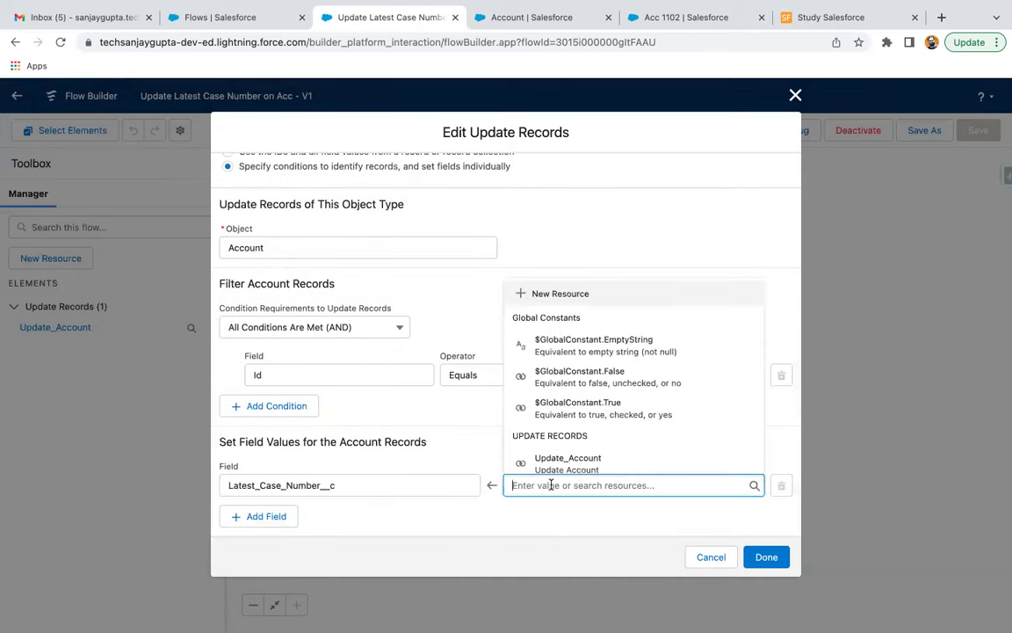
text(reco)
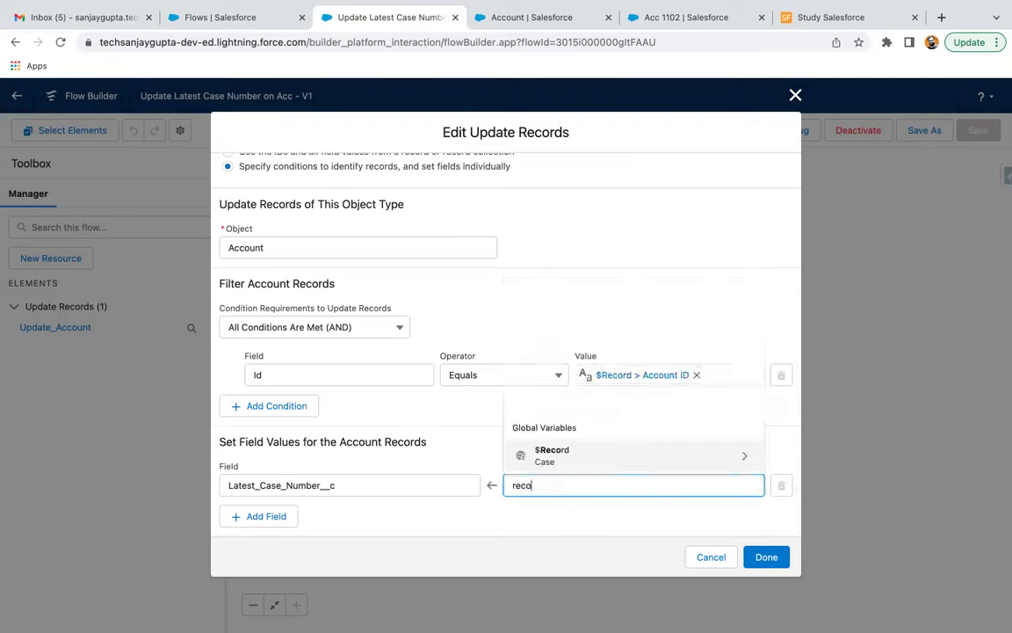
click(548, 454)
text(case)
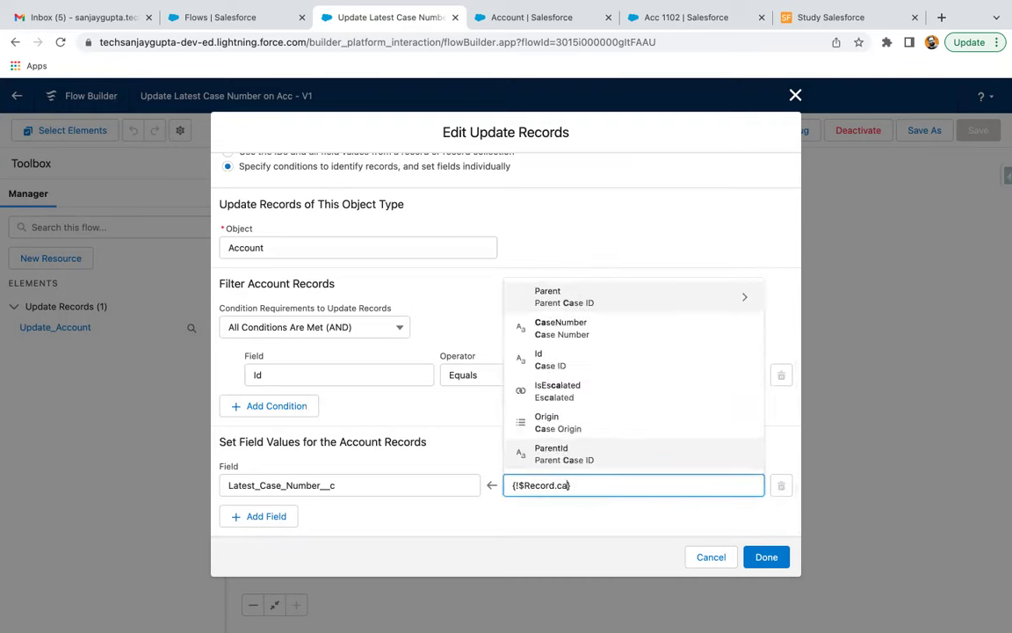
click(562, 339)
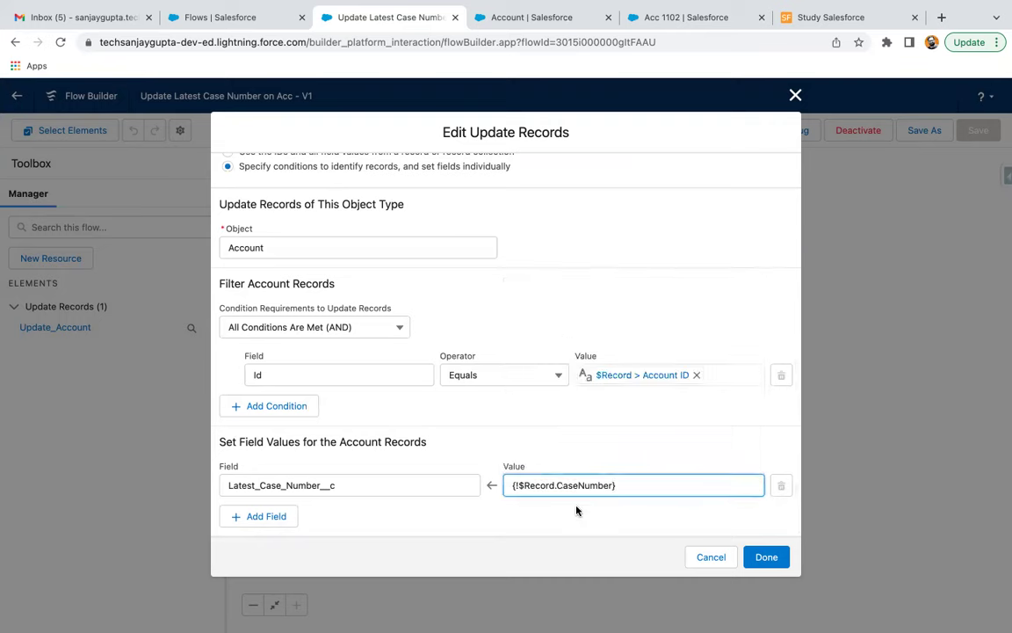
click(761, 555)
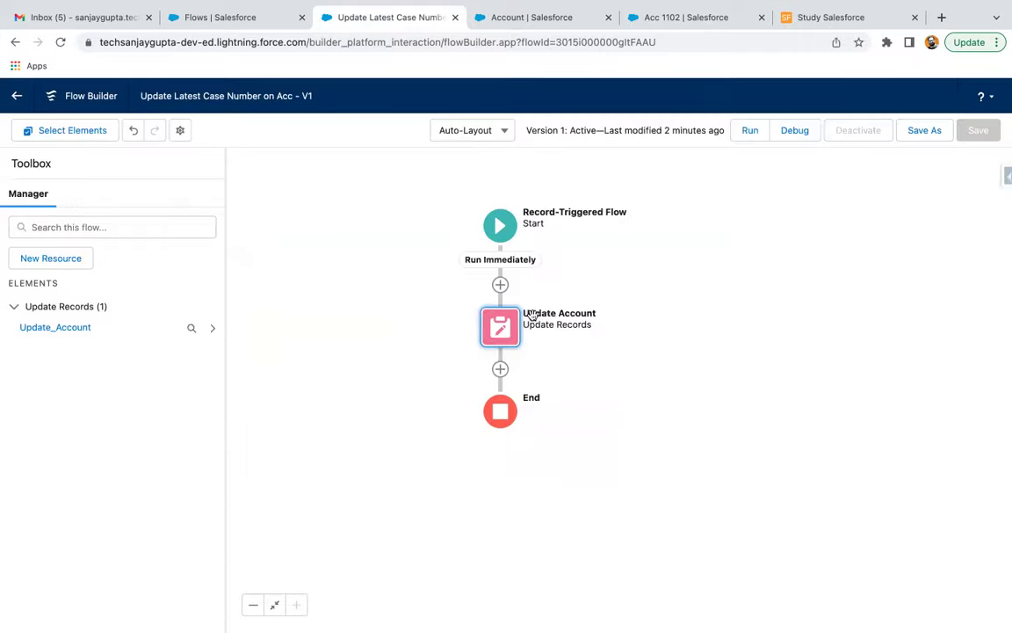
double_click(499, 326)
click(766, 556)
Step: Save the flow as a new version, activate Version 2, and return to the Acc 1102 record
click(925, 130)
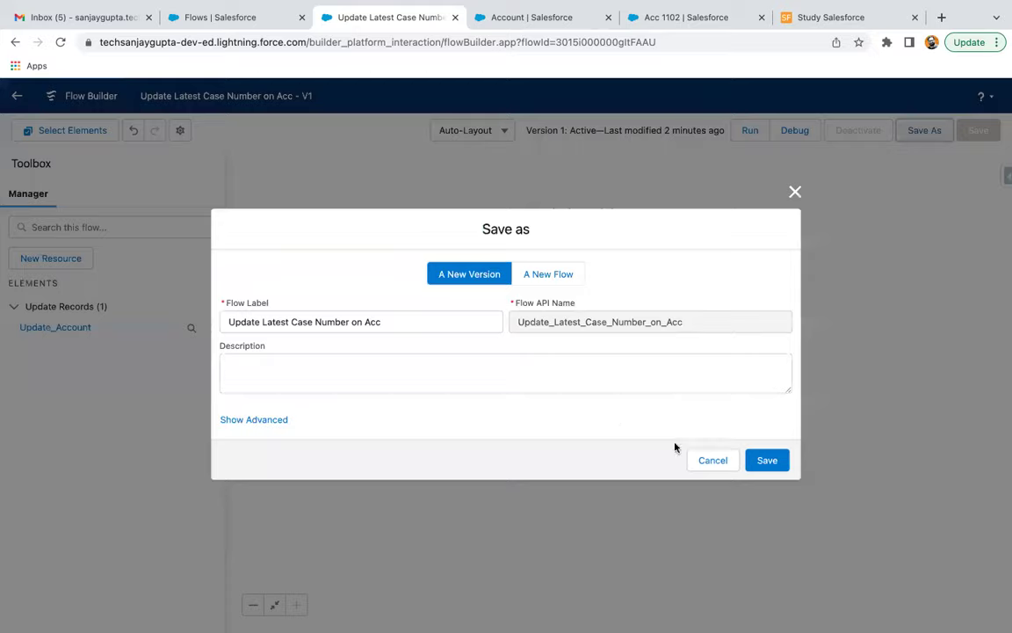
click(766, 458)
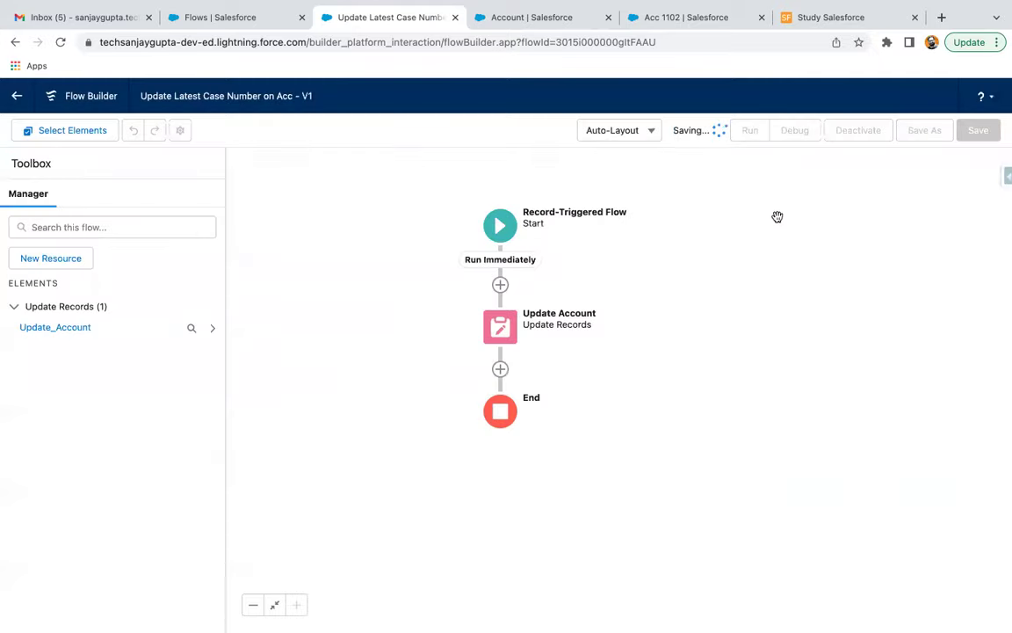
click(859, 132)
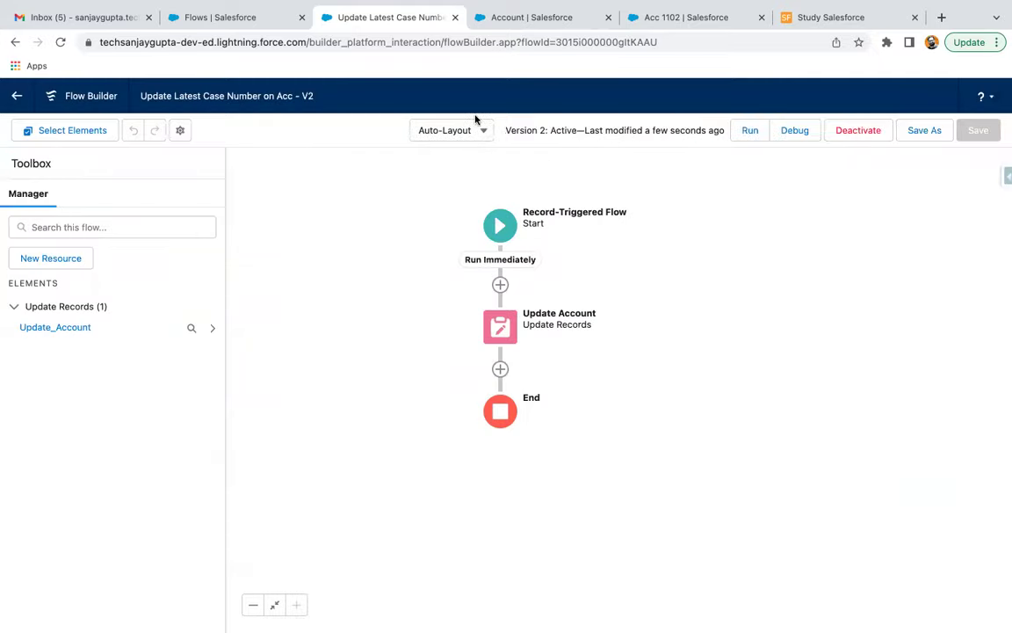
click(654, 24)
scroll(311, 345, up, 5)
Step: Create a new Phone-origin case from Acc 1102's Cases related list
click(48, 277)
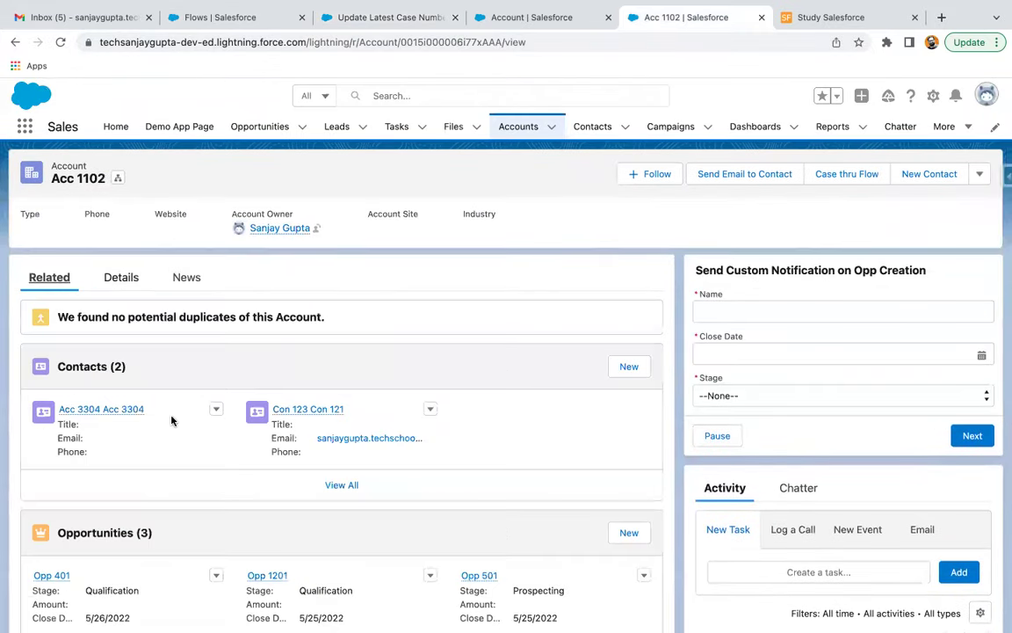
scroll(154, 372, down, 5)
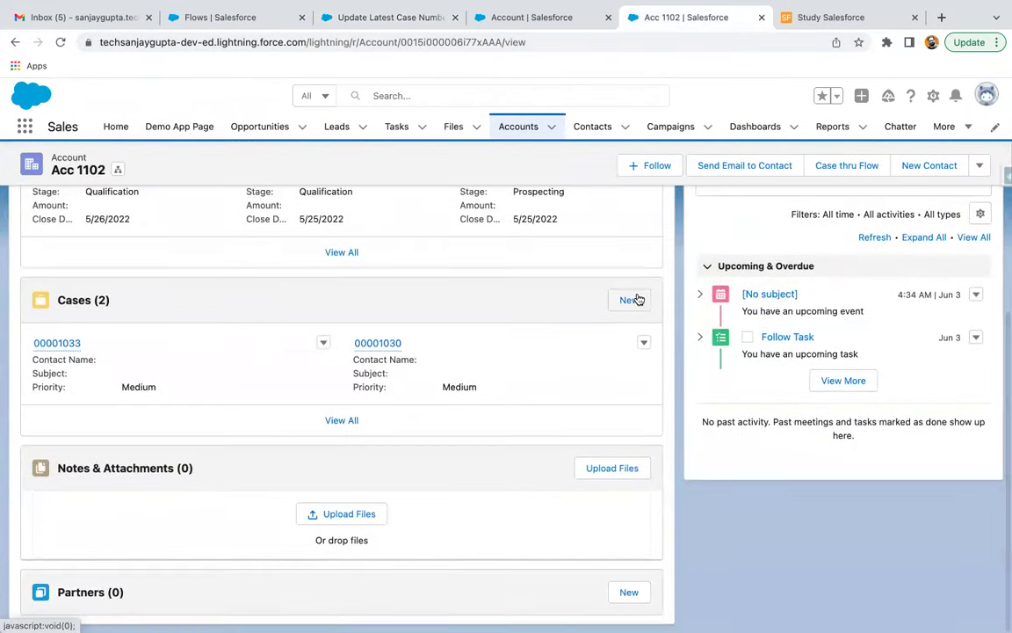
click(631, 299)
click(552, 328)
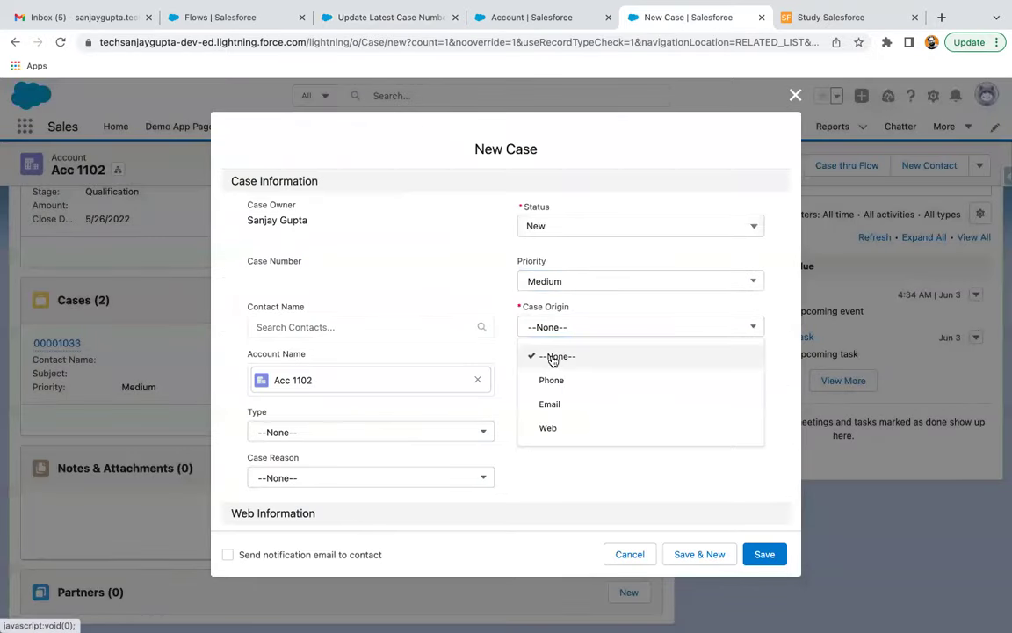
click(551, 379)
click(777, 563)
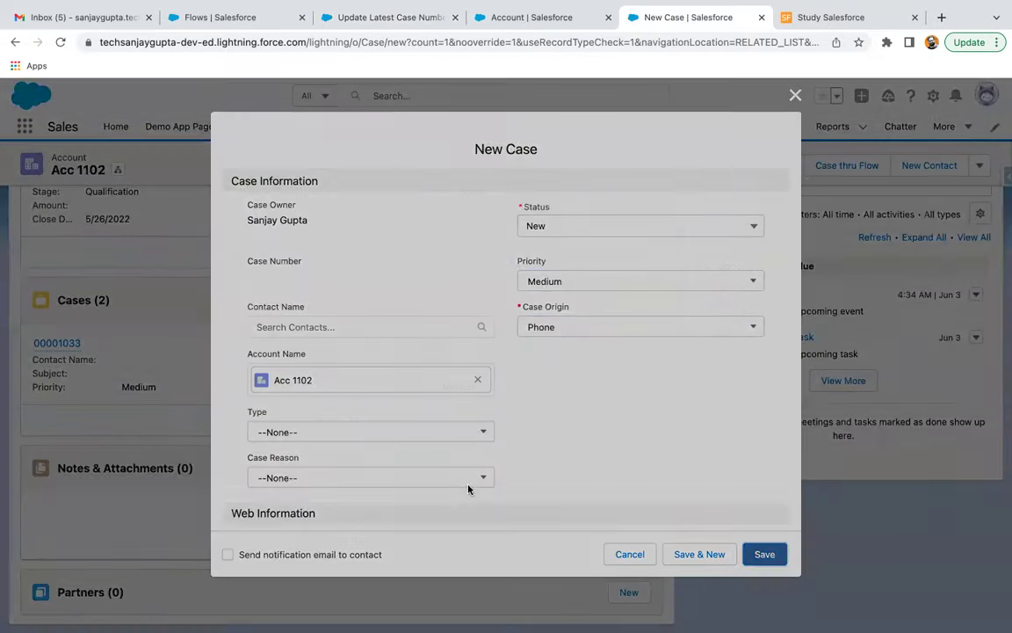
scroll(145, 372, down, 5)
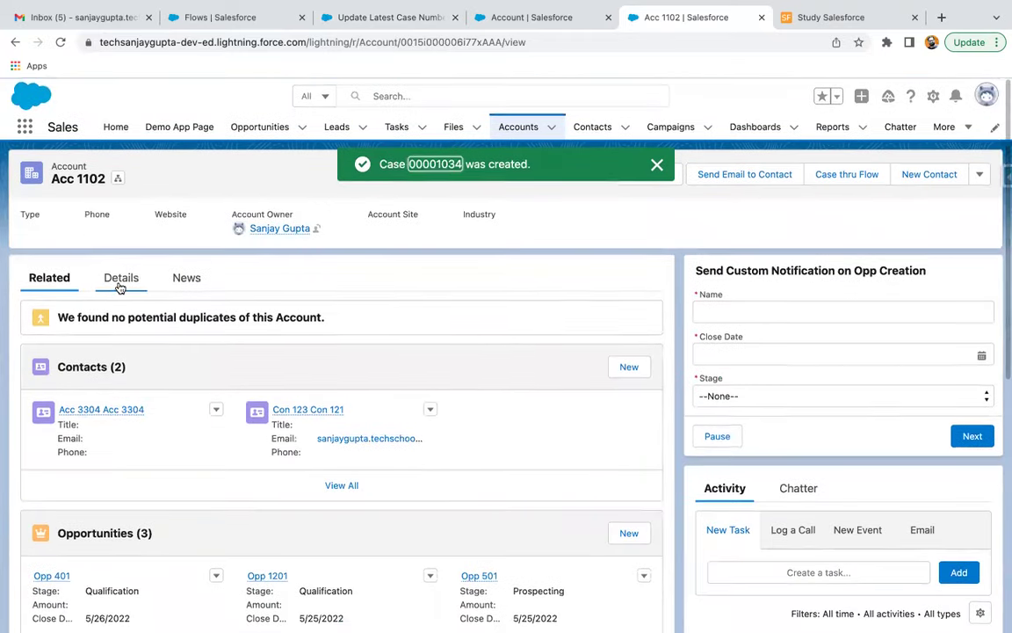
Step: Reload the account and confirm Latest Case Number shows 00001034 on the Details tab
click(120, 299)
scroll(187, 423, down, 5)
key(super+r)
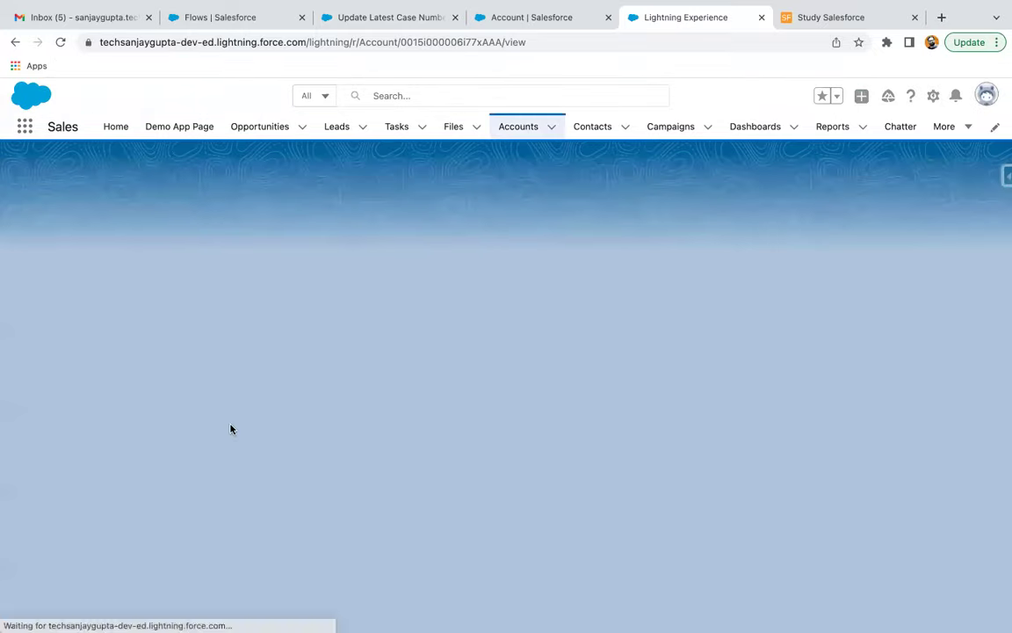
scroll(230, 428, up, 5)
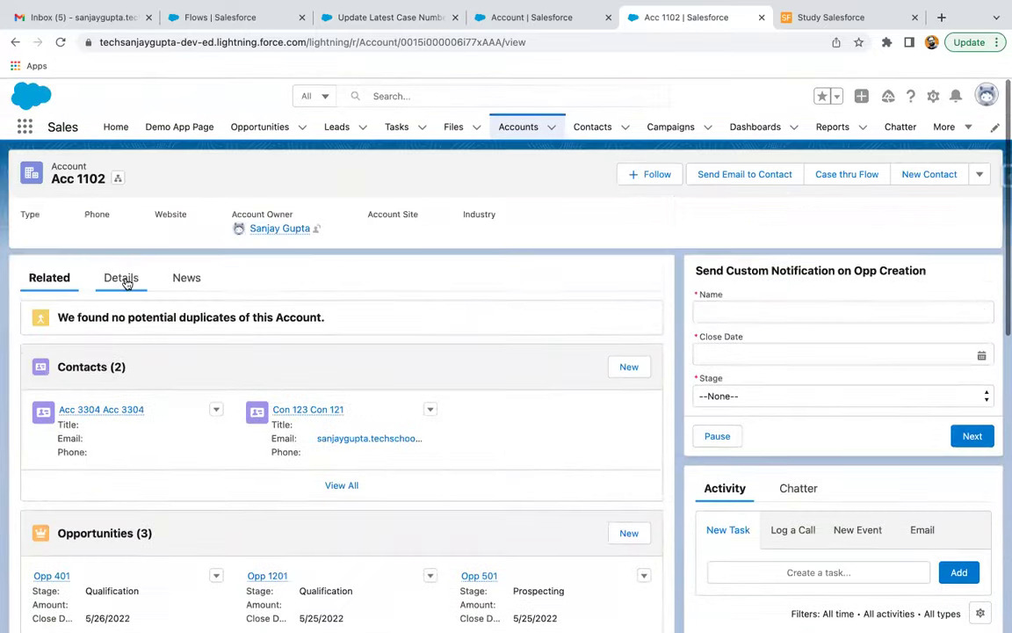
click(121, 276)
scroll(261, 434, down, 3)
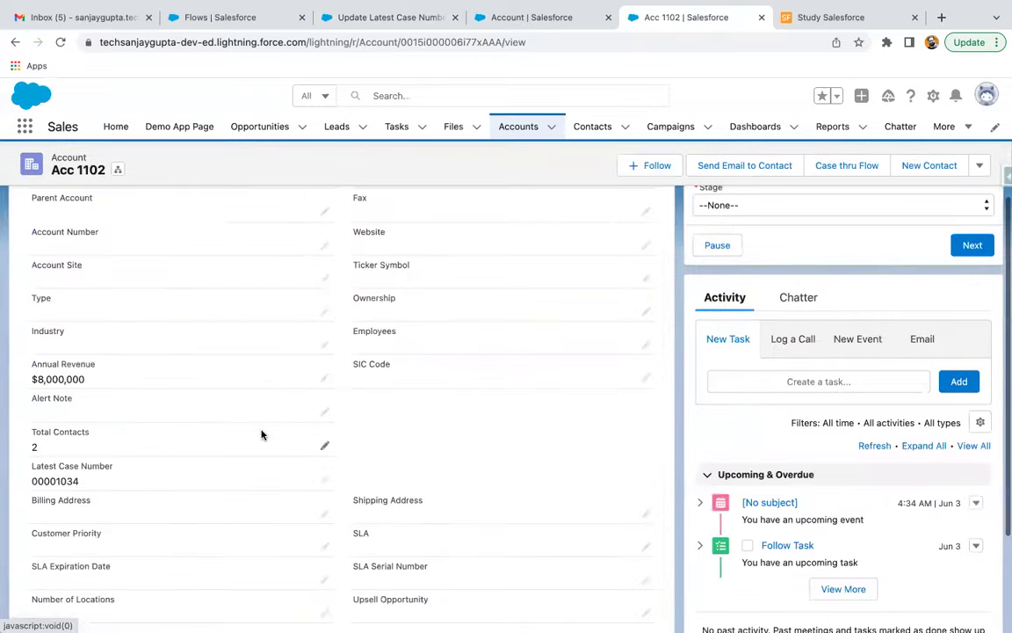
scroll(221, 495, down, 2)
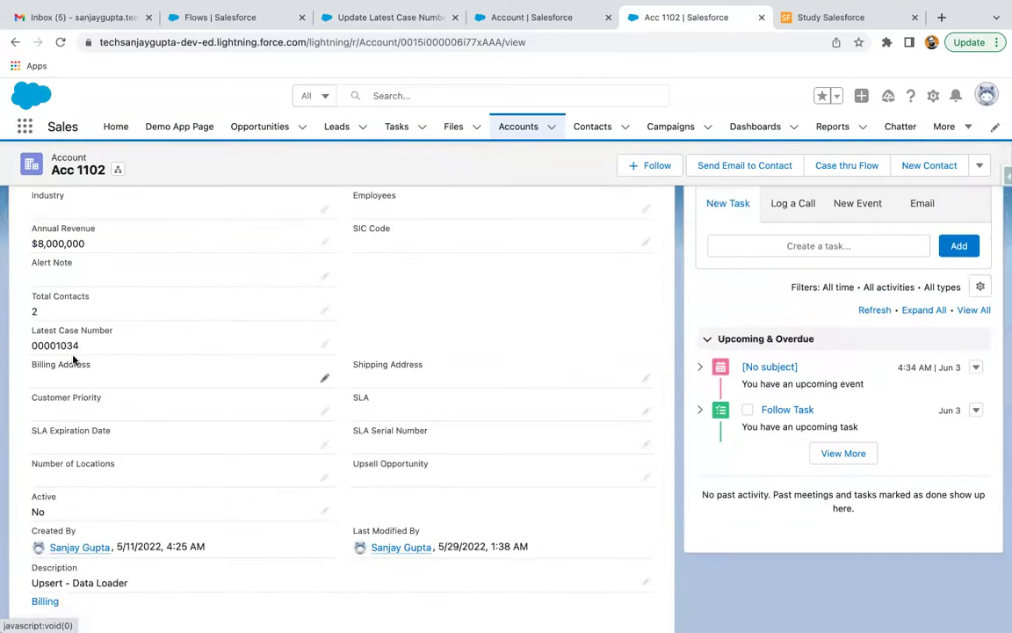
scroll(73, 357, up, 10)
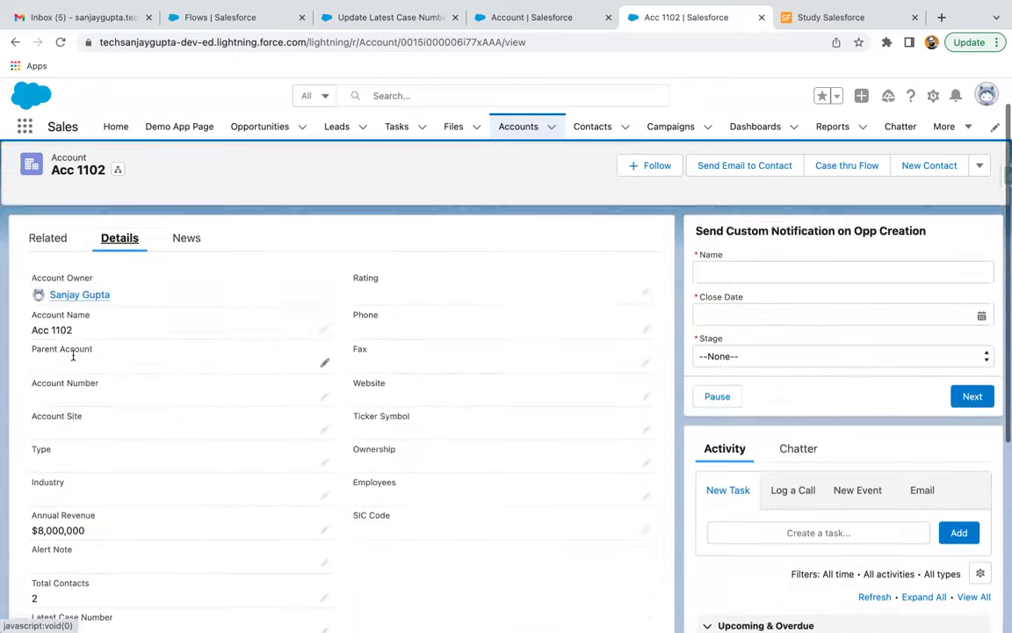
Step: Add another Phone-origin case to Acc 1102 from its Cases related list
click(44, 277)
scroll(200, 387, down, 5)
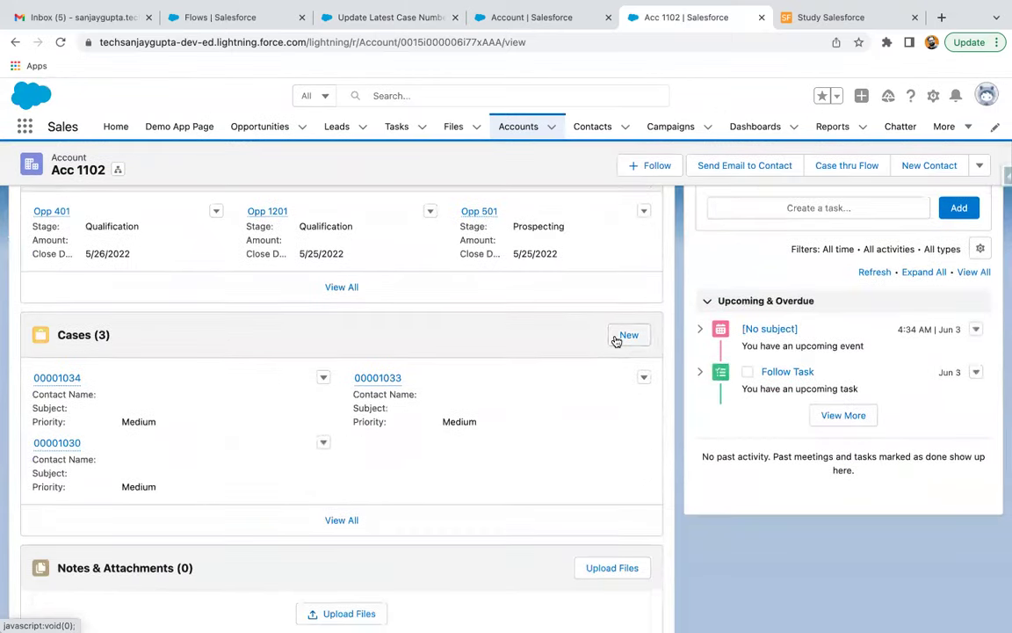
click(627, 336)
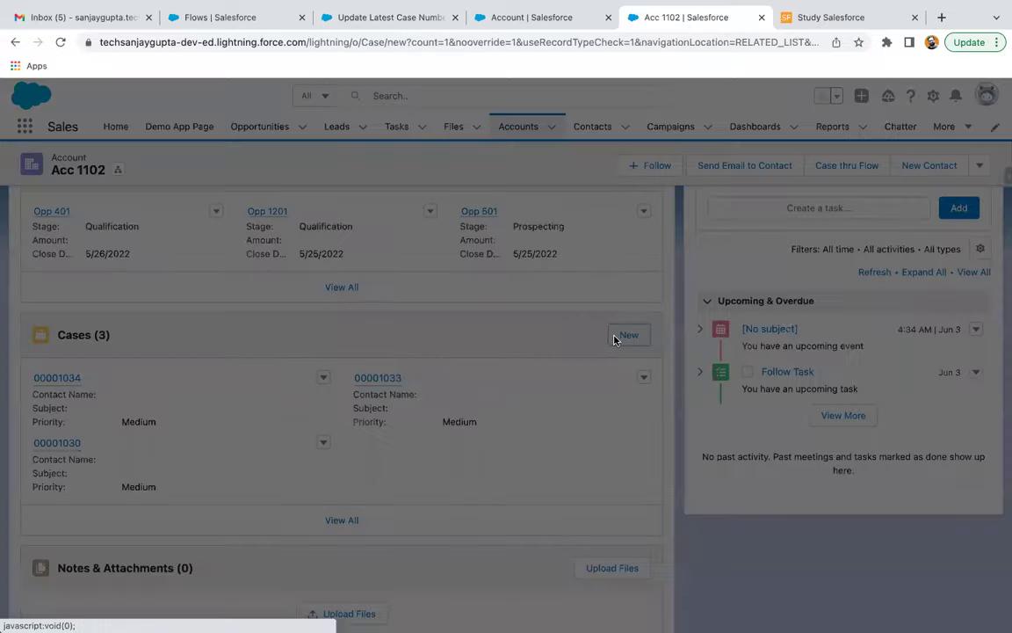
click(529, 338)
click(565, 378)
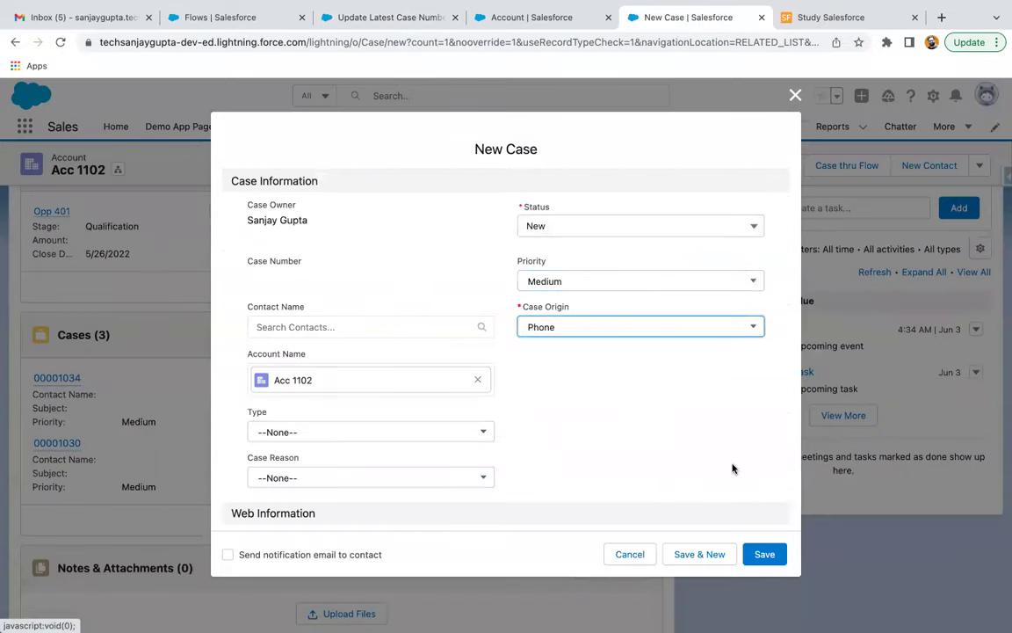
click(773, 558)
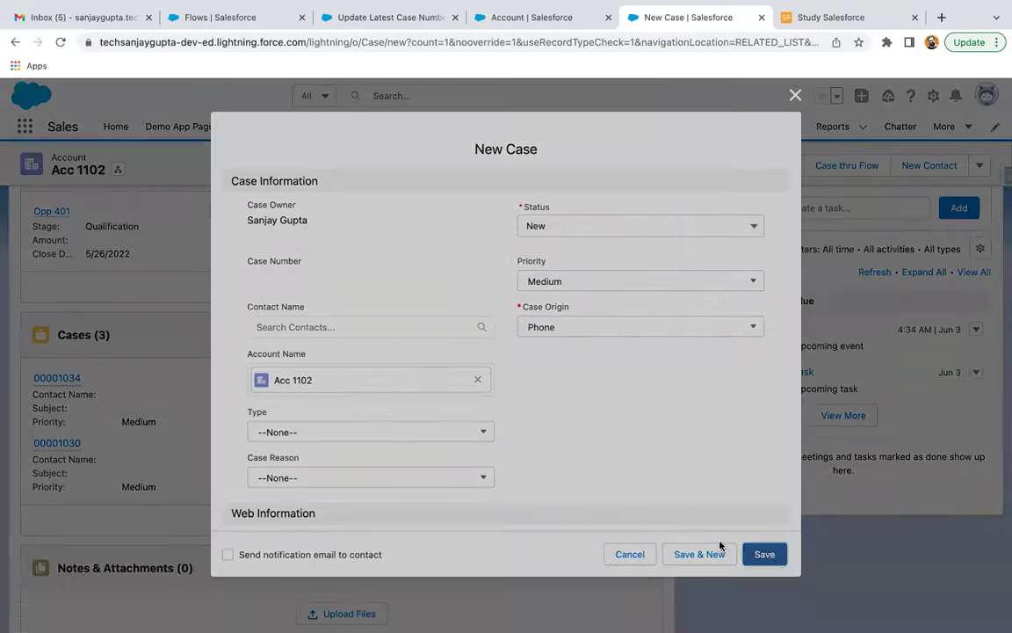
scroll(200, 432, down, 1)
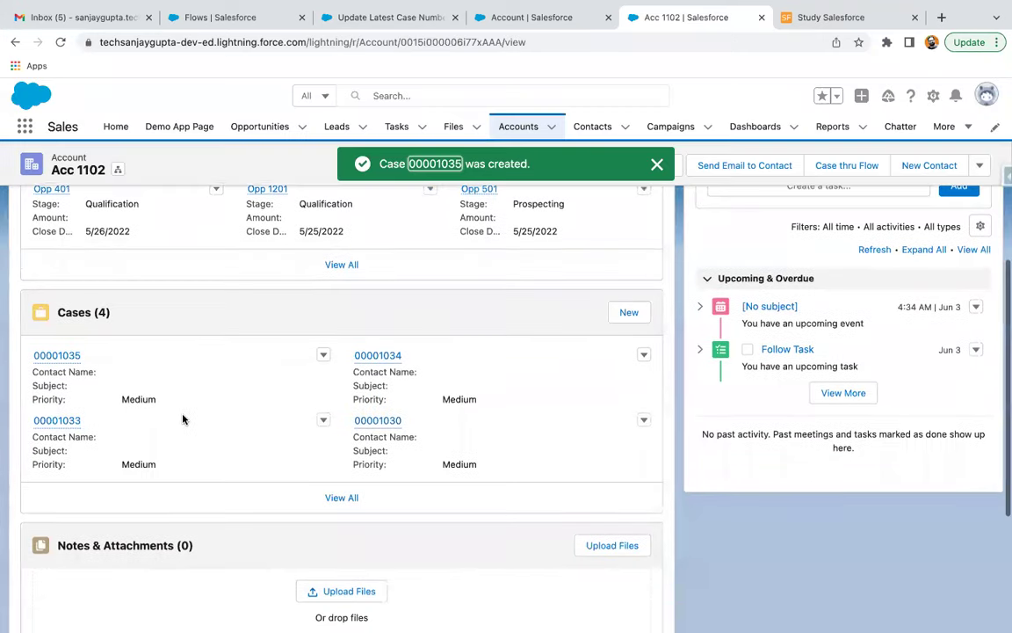
Step: Check the Details tab shows Latest Case Number 00001035
mouse_move(79, 367)
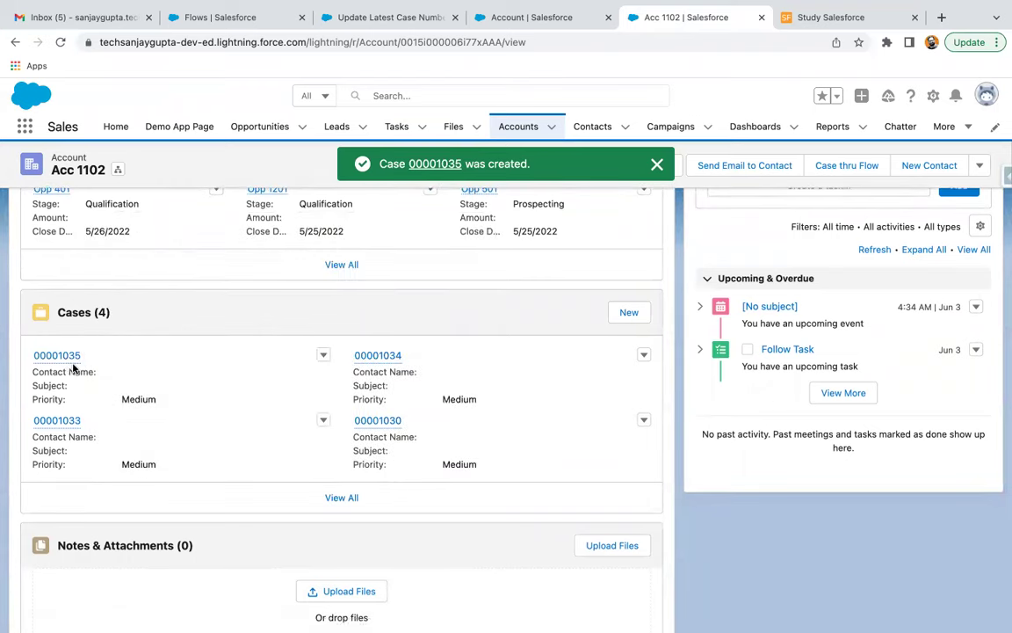
scroll(74, 367, up, 10)
click(120, 206)
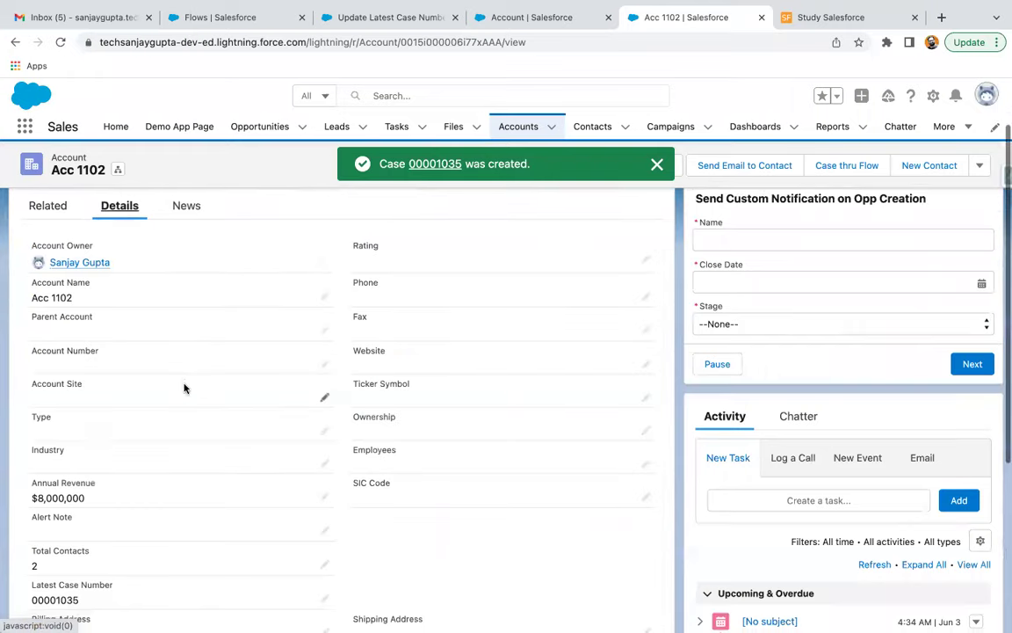
scroll(185, 387, down, 3)
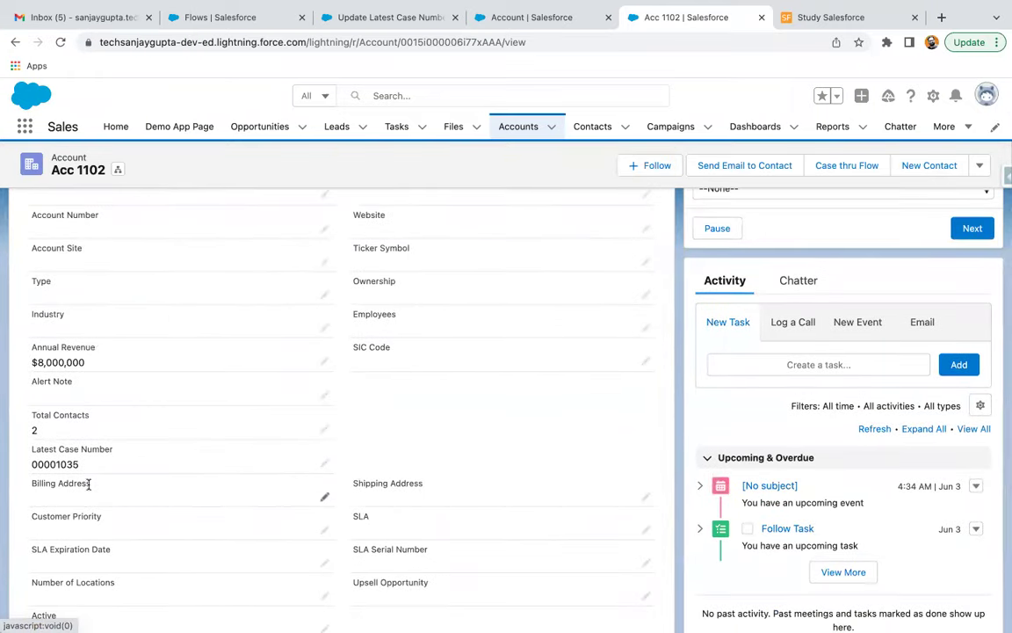